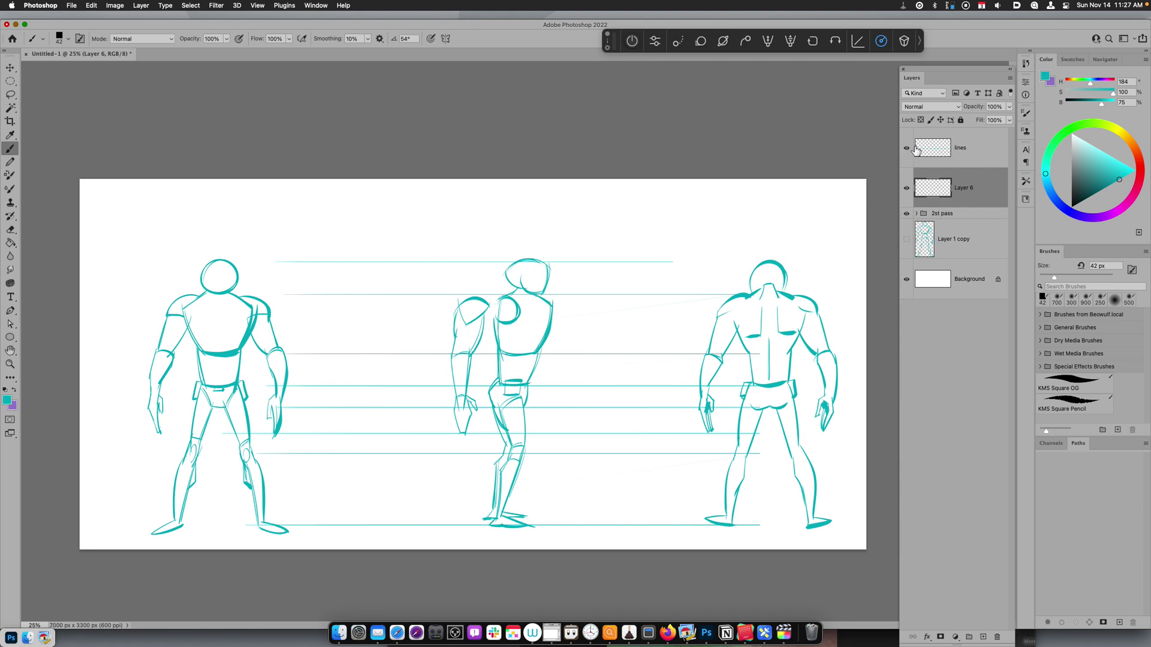
# Step: Set the brush colour to pink with hue 333, saturation 75 and brightness 100 for sketching on Layer 6
pyautogui.click(906, 150)
pyautogui.click(906, 150)
pyautogui.click(1138, 193)
pyautogui.click(1119, 160)
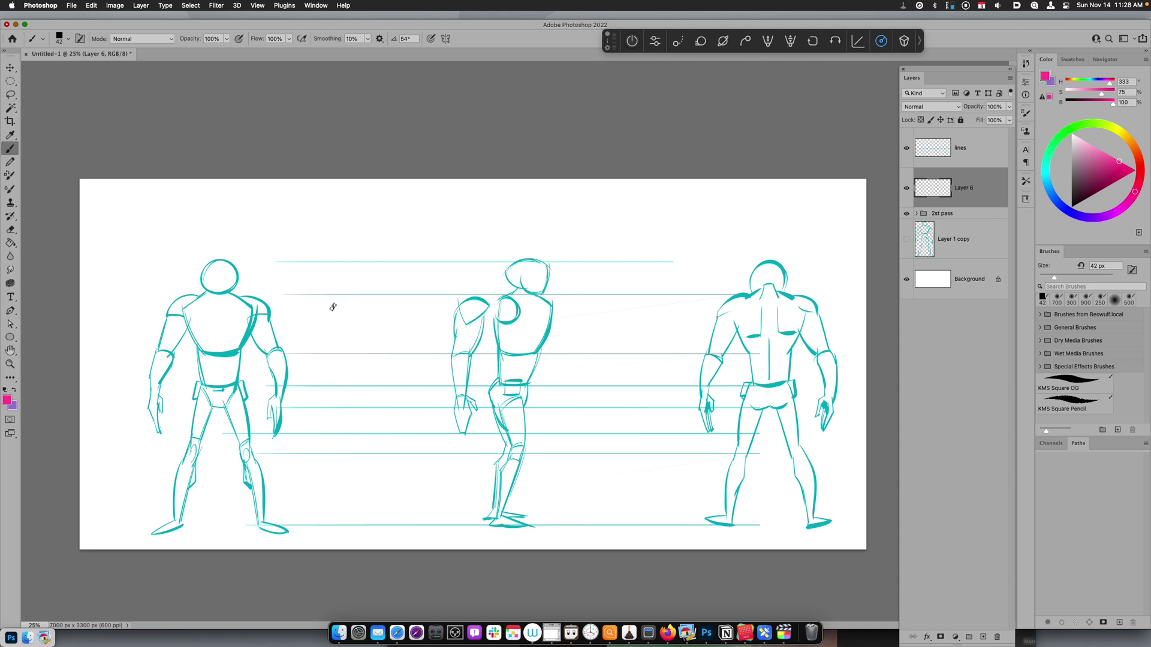
pyautogui.moveTo(333, 307); pyautogui.dragTo(419, 294)
pyautogui.press('super+z')
pyautogui.moveTo(342, 302); pyautogui.dragTo(420, 289)
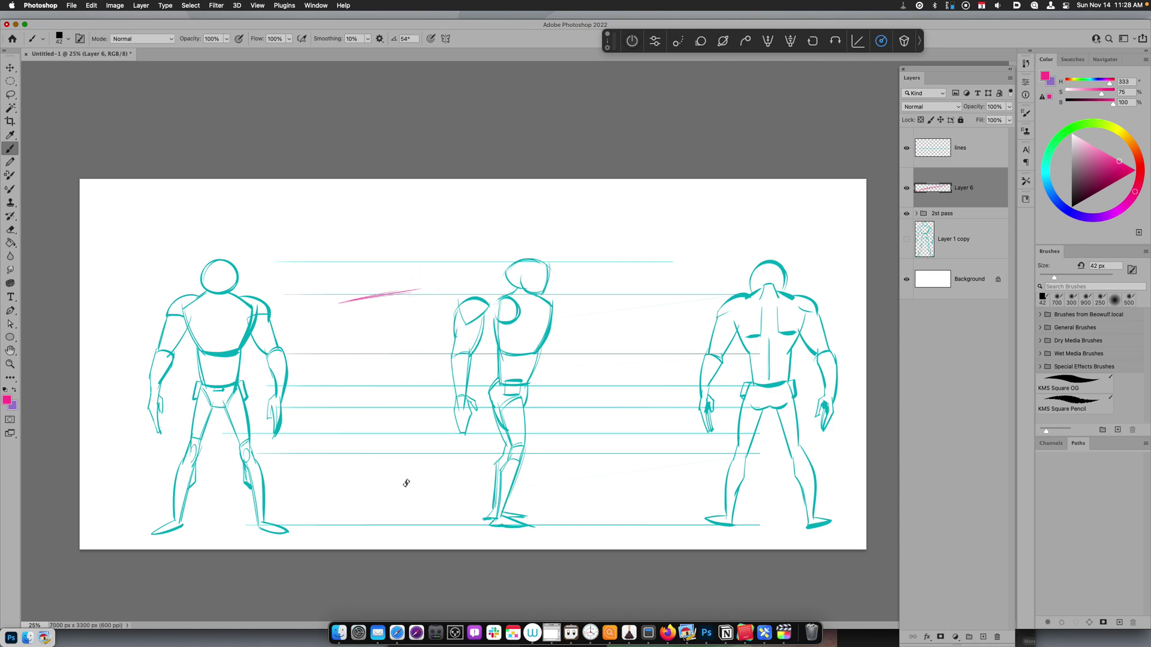
pyautogui.press('super+z')
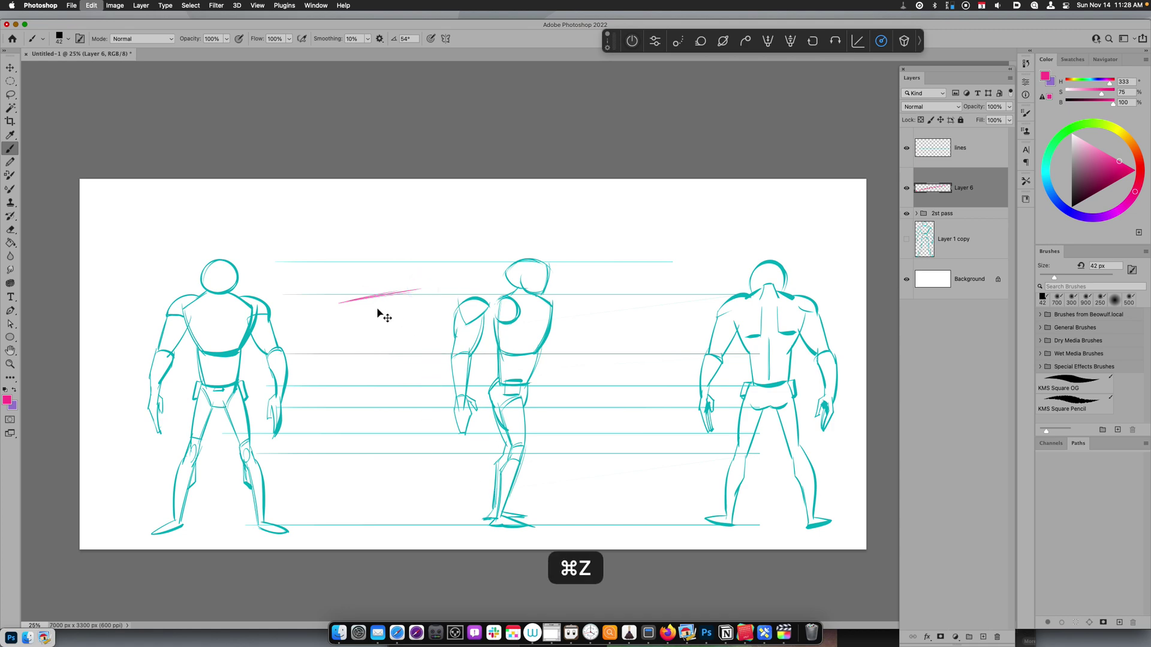
pyautogui.moveTo(340, 303)
pyautogui.mouseDown()
pyautogui.moveTo(330, 333)
pyautogui.moveTo(357, 325)
pyautogui.moveTo(354, 310)
pyautogui.moveTo(325, 353)
pyautogui.mouseUp()
pyautogui.moveTo(326, 353); pyautogui.dragTo(351, 354)
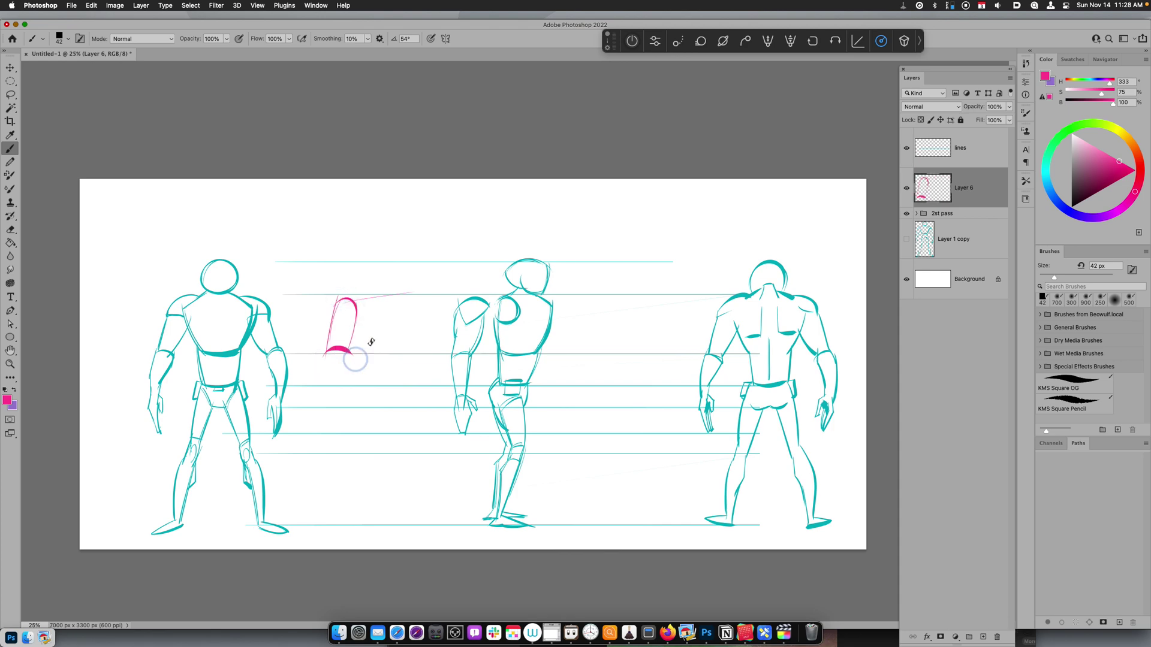
pyautogui.moveTo(347, 311)
pyautogui.mouseDown()
pyautogui.moveTo(416, 298)
pyautogui.moveTo(377, 292)
pyautogui.moveTo(430, 289)
pyautogui.moveTo(409, 298)
pyautogui.moveTo(427, 338)
pyautogui.moveTo(403, 311)
pyautogui.moveTo(416, 336)
pyautogui.mouseUp()
pyautogui.moveTo(413, 290); pyautogui.dragTo(425, 333)
pyautogui.moveTo(425, 332); pyautogui.dragTo(417, 336)
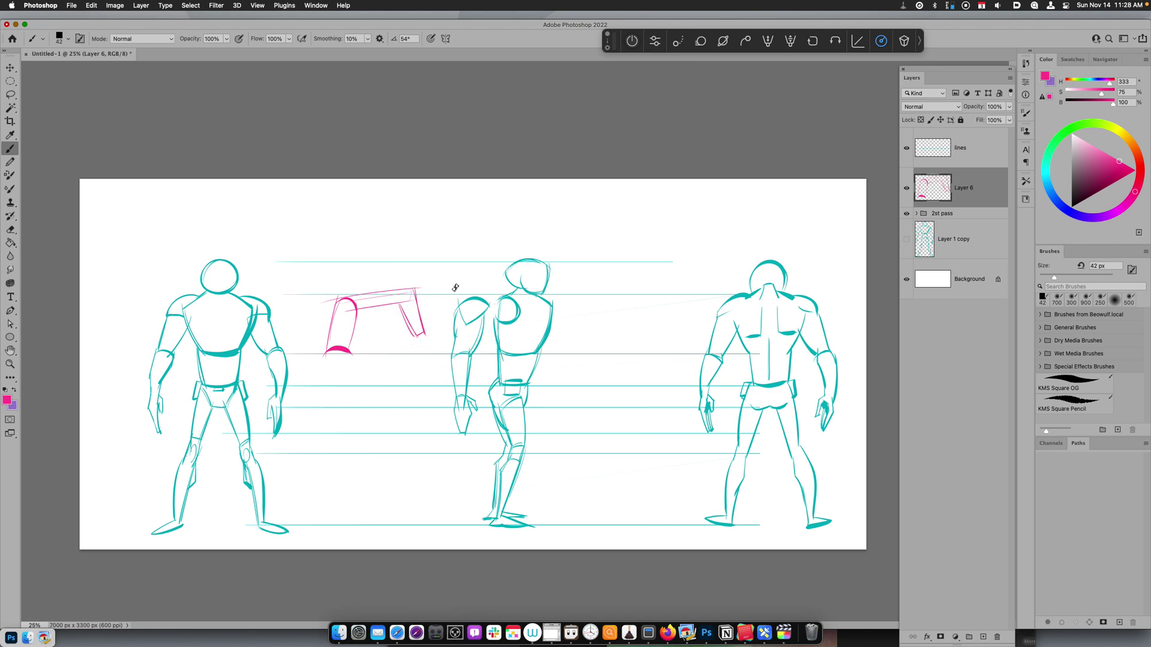
pyautogui.moveTo(326, 358); pyautogui.dragTo(444, 333)
pyautogui.press('super+a')
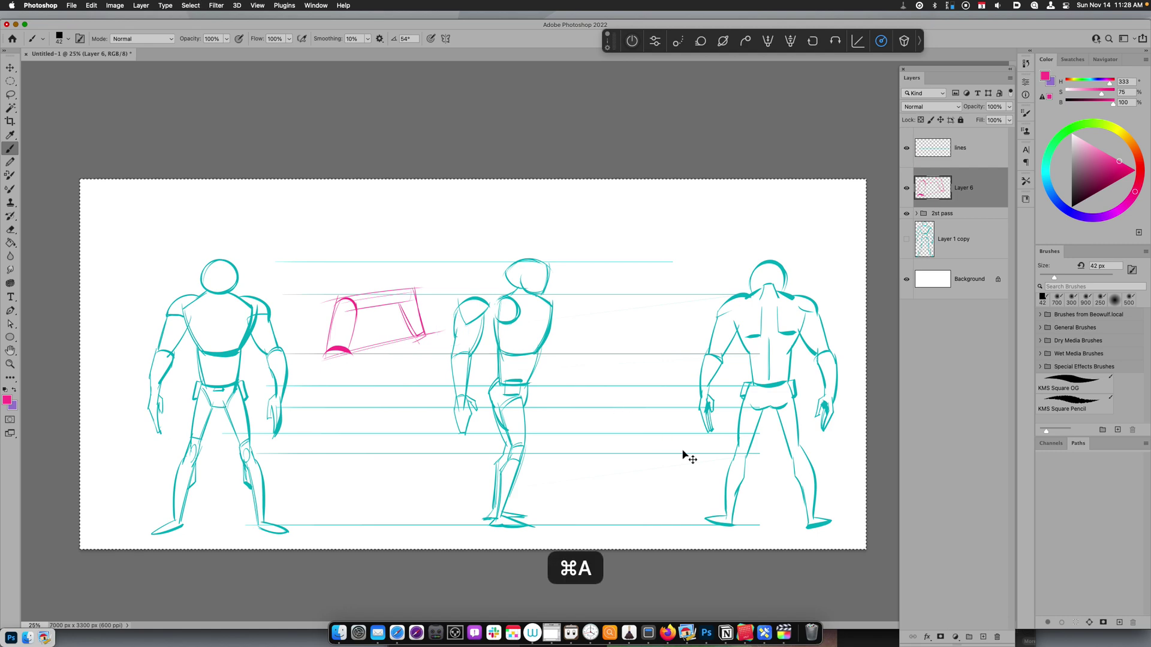
pyautogui.press('super+x')
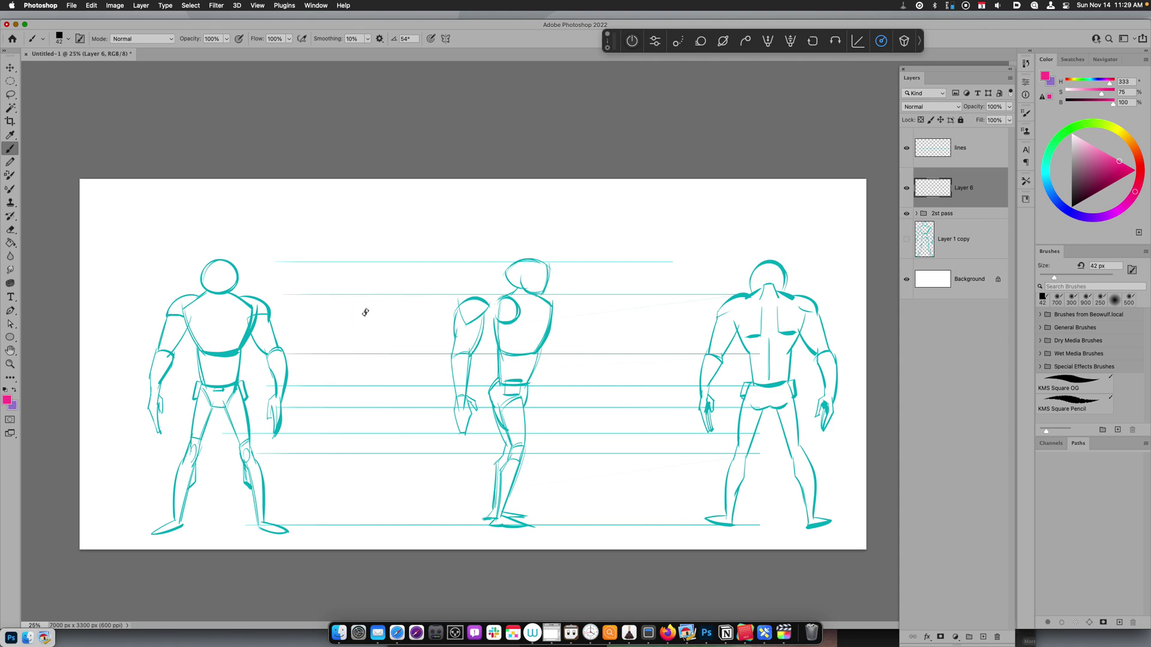
# Step: Sketch an angled three-quarter chest in pink between the front and side figures, aligned with the chest guidelines
pyautogui.moveTo(357, 296); pyautogui.dragTo(339, 315)
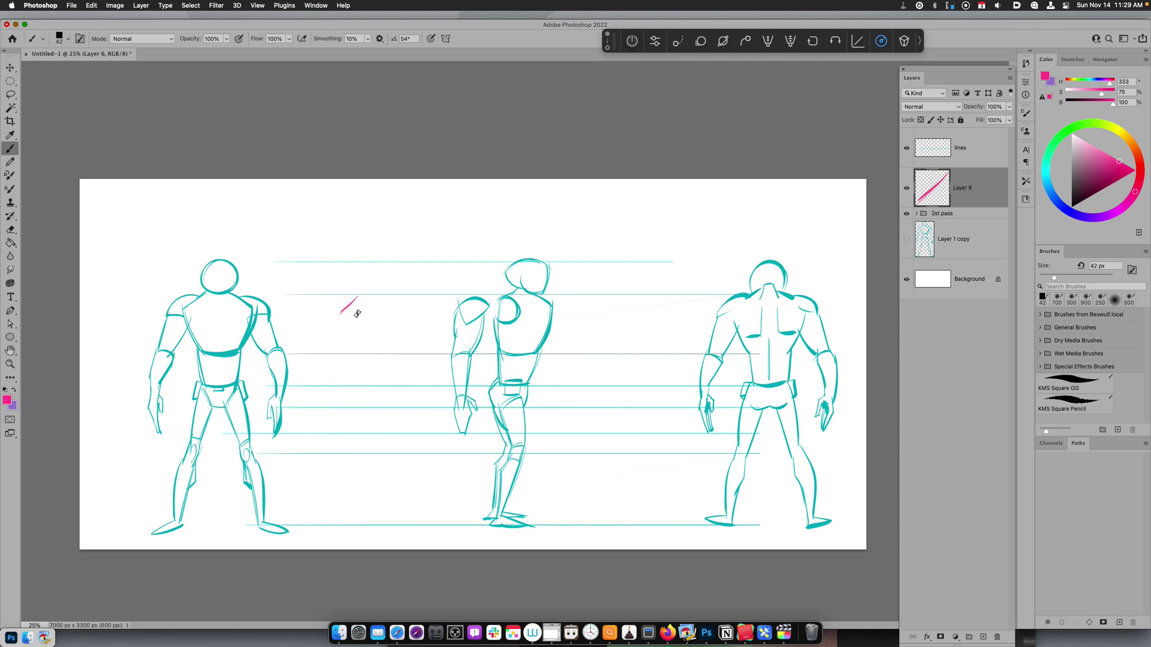
pyautogui.moveTo(342, 314)
pyautogui.mouseDown()
pyautogui.moveTo(365, 362)
pyautogui.moveTo(408, 347)
pyautogui.mouseUp()
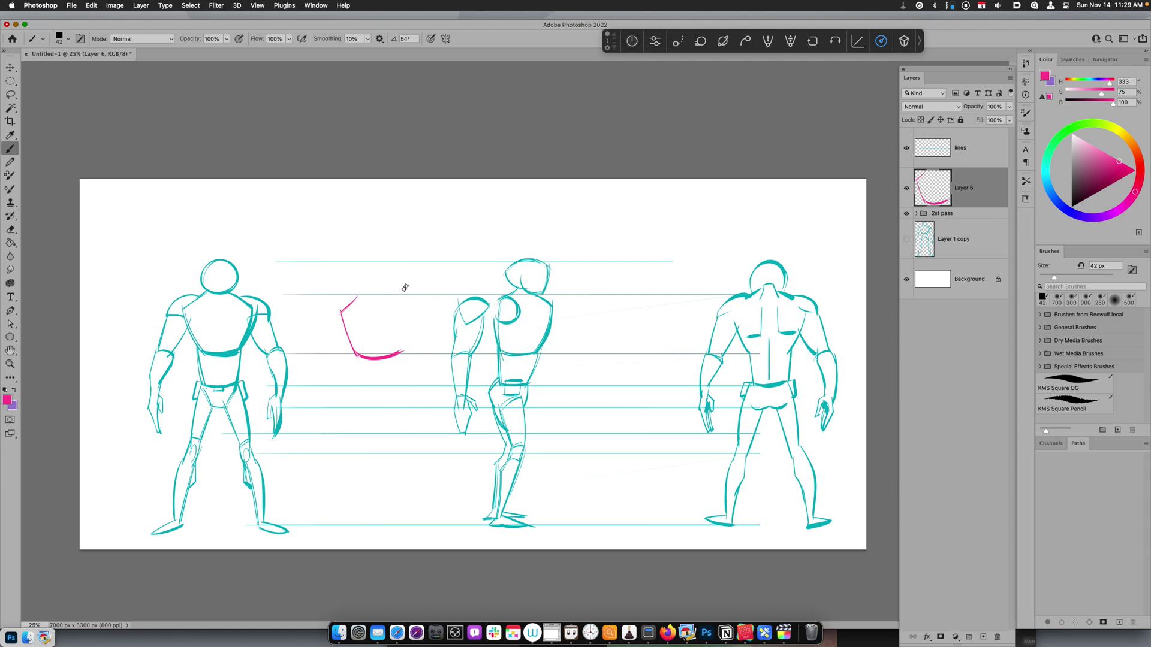
pyautogui.moveTo(357, 296)
pyautogui.mouseDown()
pyautogui.moveTo(416, 303)
pyautogui.moveTo(398, 357)
pyautogui.mouseUp()
pyautogui.press('super+z')
pyautogui.moveTo(415, 308); pyautogui.dragTo(400, 358)
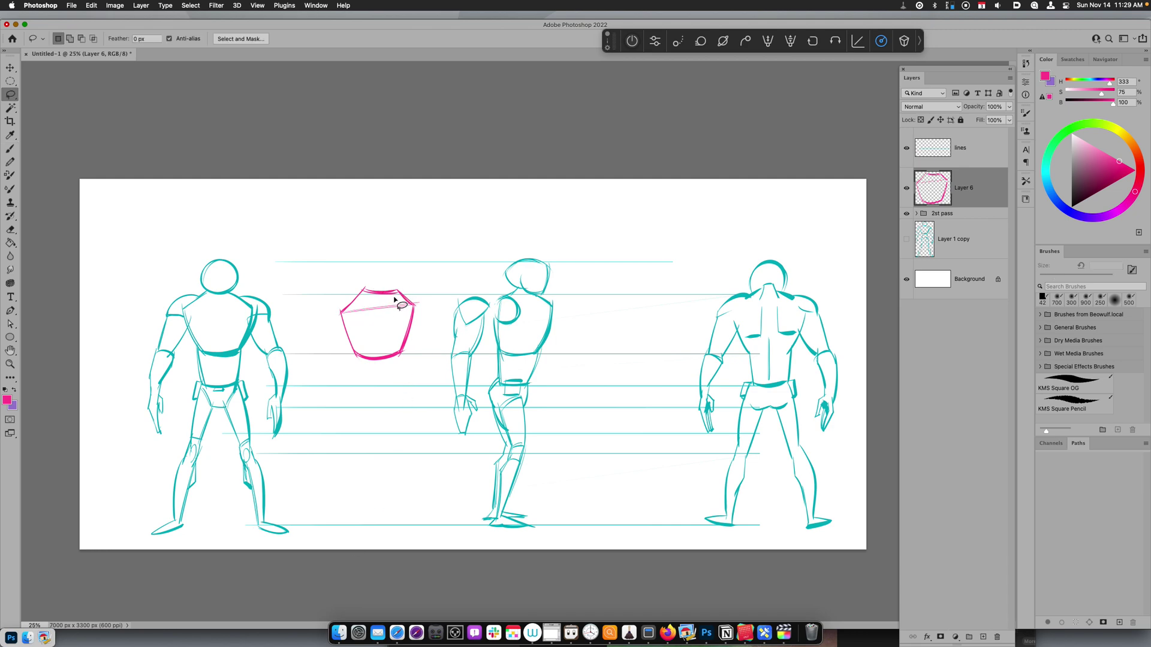
pyautogui.press('super+x')
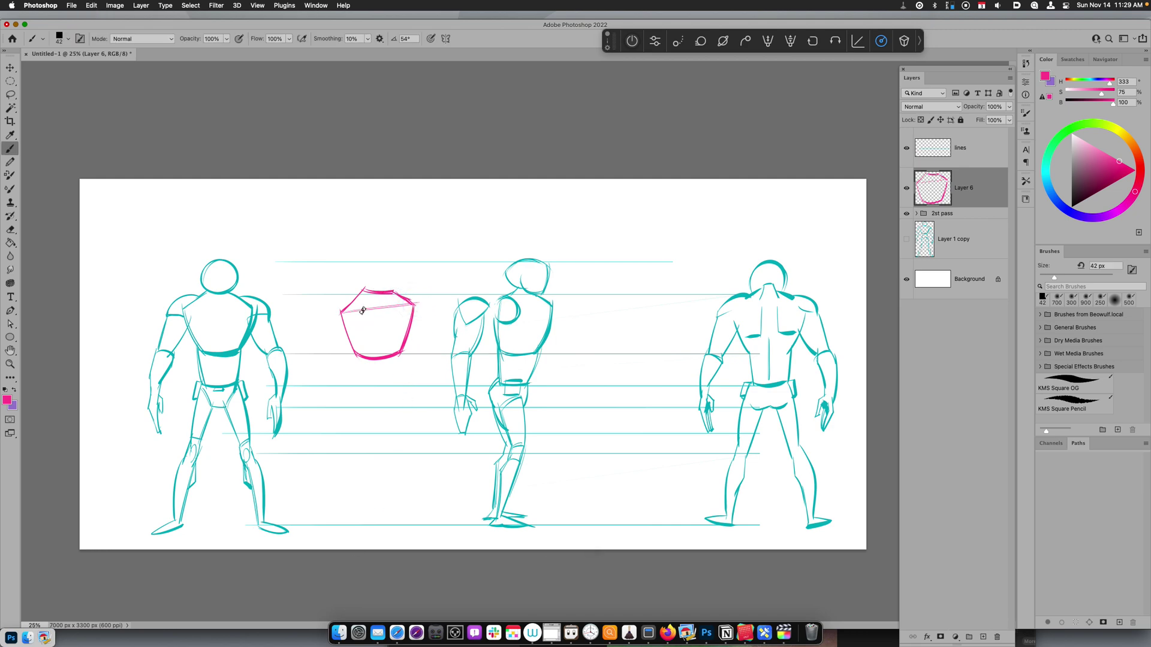
# Step: Sketch the abdomen and pelvis below the pink chest, following the waist and hip guidelines
pyautogui.moveTo(354, 351); pyautogui.dragTo(358, 386)
pyautogui.moveTo(403, 350)
pyautogui.mouseDown()
pyautogui.moveTo(396, 383)
pyautogui.moveTo(377, 391)
pyautogui.moveTo(398, 384)
pyautogui.moveTo(351, 393)
pyautogui.moveTo(365, 409)
pyautogui.moveTo(385, 409)
pyautogui.mouseUp()
pyautogui.press('super+z')
pyautogui.press('super+z')
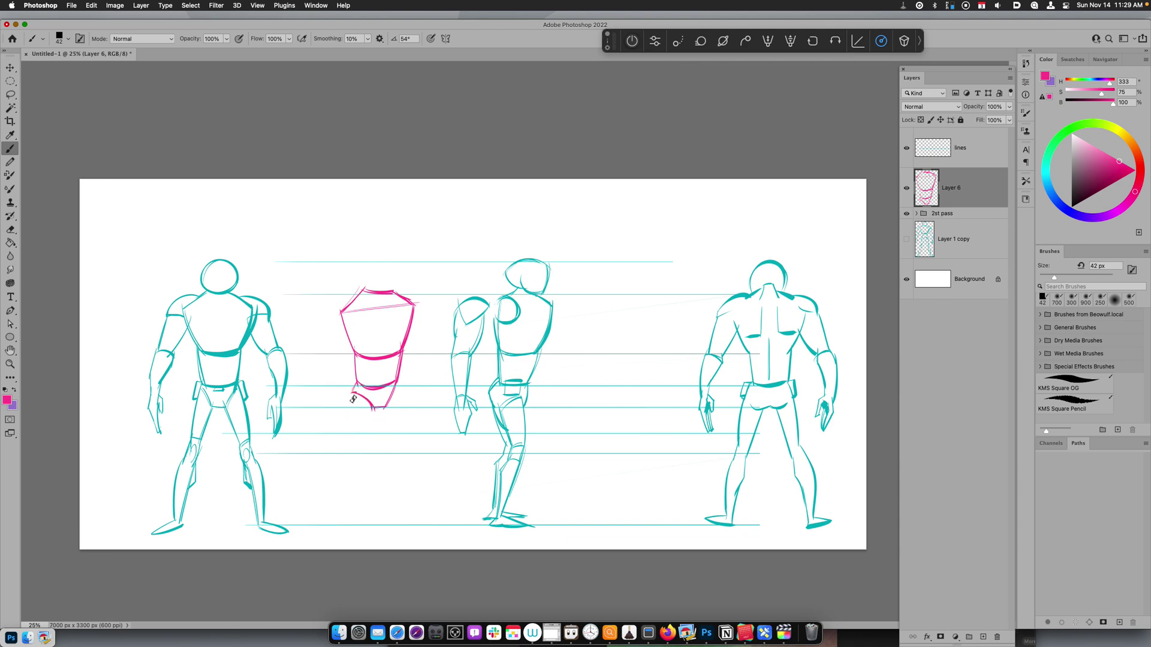
# Step: Sketch the near thigh from the pink figure's hip down to the knee guideline
pyautogui.moveTo(354, 395); pyautogui.dragTo(352, 455)
pyautogui.moveTo(373, 408)
pyautogui.mouseDown()
pyautogui.moveTo(367, 451)
pyautogui.moveTo(349, 467)
pyautogui.mouseUp()
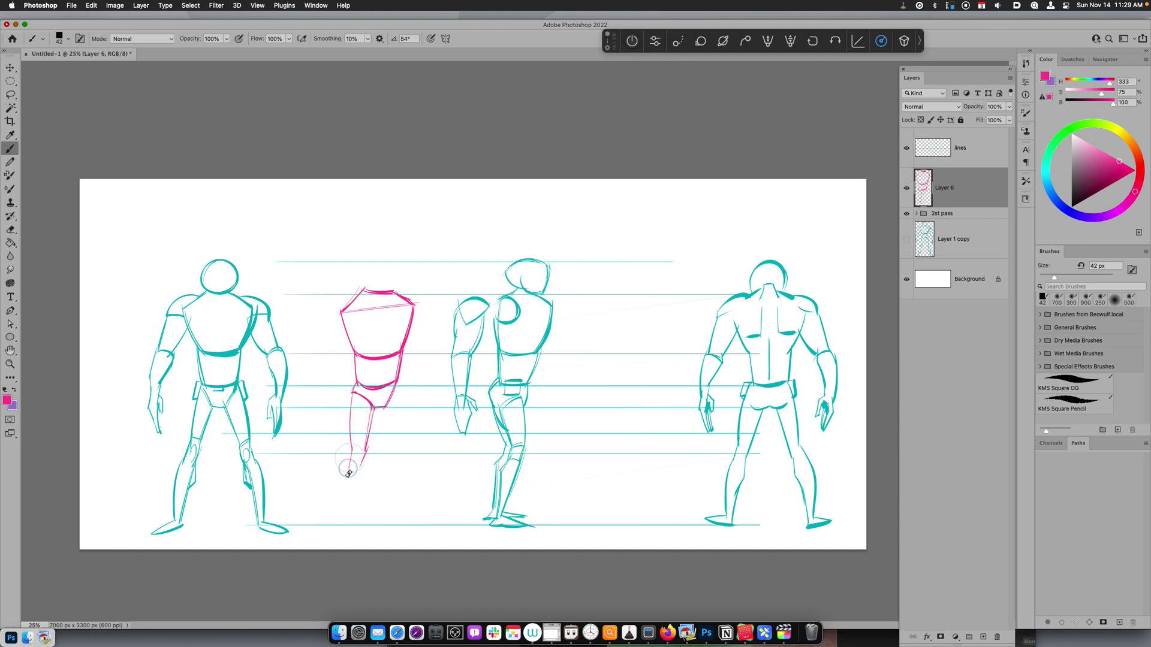
pyautogui.moveTo(374, 408)
pyautogui.mouseDown()
pyautogui.moveTo(368, 451)
pyautogui.moveTo(355, 414)
pyautogui.moveTo(351, 449)
pyautogui.moveTo(363, 451)
pyautogui.moveTo(349, 467)
pyautogui.moveTo(360, 478)
pyautogui.moveTo(339, 510)
pyautogui.mouseUp()
pyautogui.press('super+z')
# Step: Sketch the near lower leg and foot below the pink figure's knee, ending around the ground line
pyautogui.moveTo(350, 465); pyautogui.dragTo(340, 515)
pyautogui.moveTo(364, 464); pyautogui.dragTo(344, 520)
pyautogui.press('super+z')
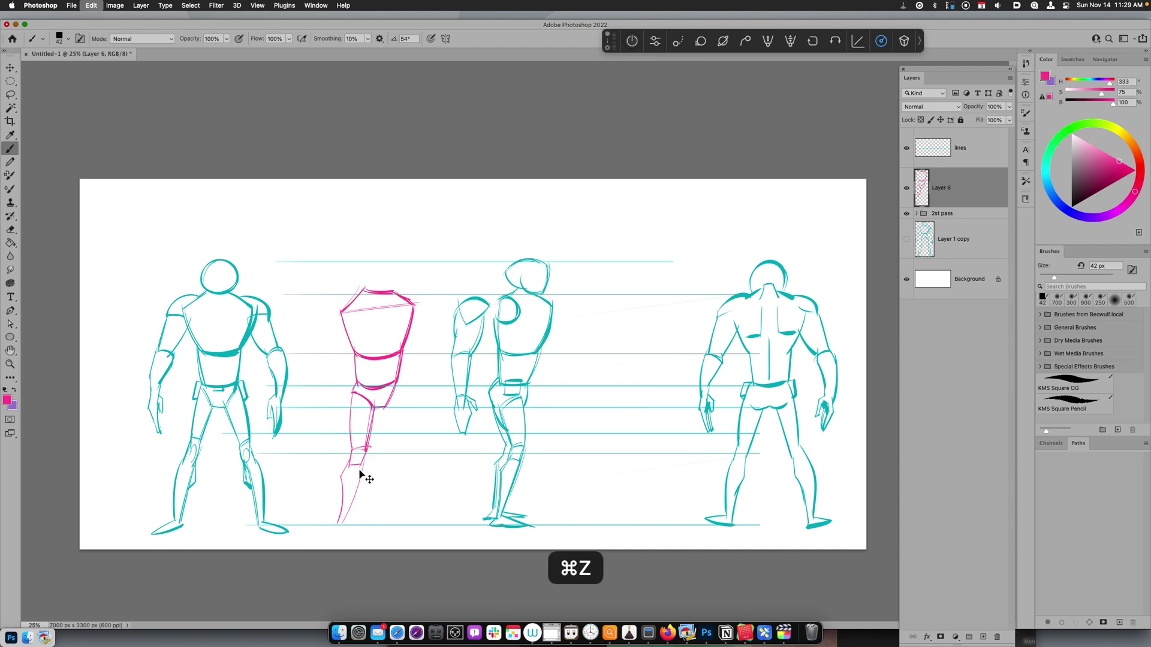
pyautogui.moveTo(362, 465)
pyautogui.mouseDown()
pyautogui.moveTo(346, 531)
pyautogui.moveTo(332, 525)
pyautogui.moveTo(371, 534)
pyautogui.mouseUp()
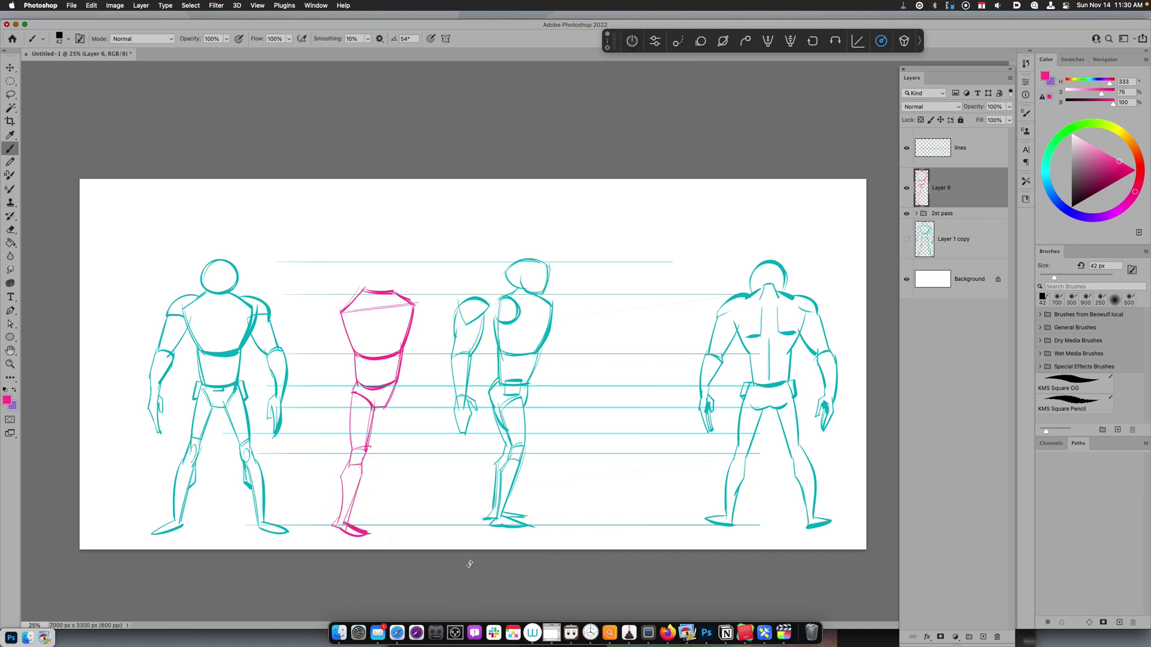
pyautogui.moveTo(362, 463); pyautogui.dragTo(348, 517)
pyautogui.press('super+z')
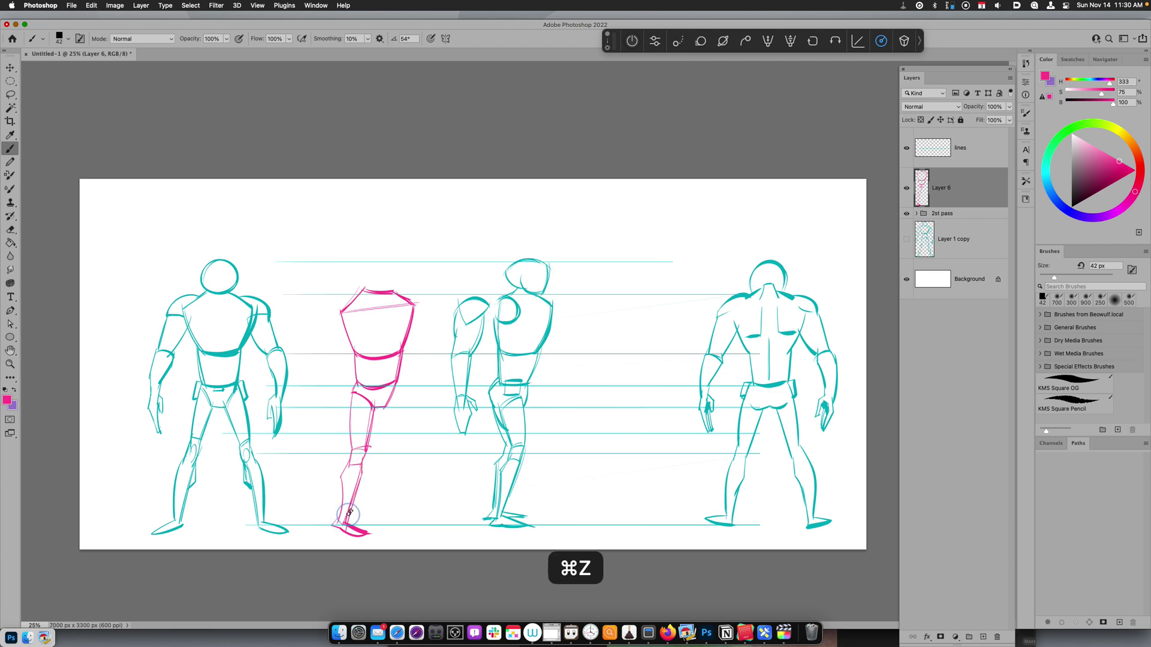
pyautogui.moveTo(342, 478)
pyautogui.mouseDown()
pyautogui.moveTo(341, 515)
pyautogui.moveTo(356, 522)
pyautogui.moveTo(333, 525)
pyautogui.mouseUp()
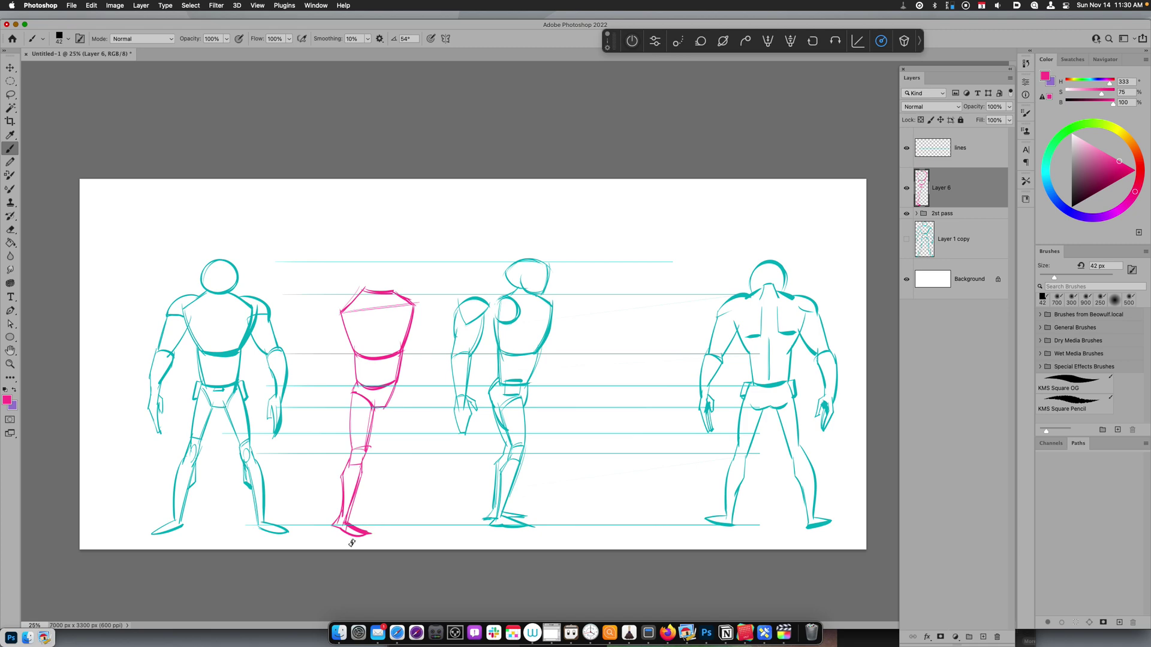
# Step: Draw slanted ground guidelines under the near foot and sketch the far leg and foot of the pink figure to match them
pyautogui.moveTo(342, 544)
pyautogui.mouseDown()
pyautogui.moveTo(450, 509)
pyautogui.moveTo(392, 513)
pyautogui.mouseUp()
pyautogui.moveTo(309, 533); pyautogui.dragTo(425, 505)
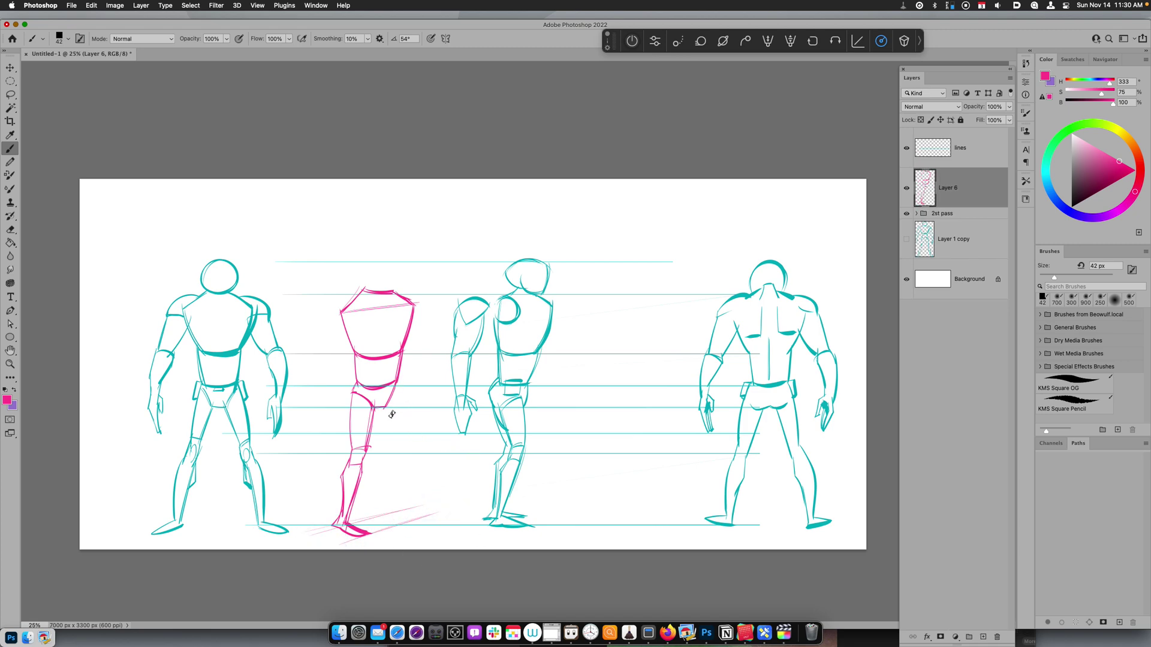
pyautogui.moveTo(397, 385); pyautogui.dragTo(405, 441)
pyautogui.press('super+z')
pyautogui.moveTo(398, 385)
pyautogui.mouseDown()
pyautogui.moveTo(410, 440)
pyautogui.moveTo(398, 442)
pyautogui.moveTo(410, 436)
pyautogui.moveTo(411, 456)
pyautogui.mouseUp()
pyautogui.moveTo(398, 441); pyautogui.dragTo(419, 528)
pyautogui.press('super+z')
pyautogui.moveTo(411, 440)
pyautogui.mouseDown()
pyautogui.moveTo(414, 510)
pyautogui.moveTo(411, 432)
pyautogui.moveTo(408, 510)
pyautogui.moveTo(433, 514)
pyautogui.mouseUp()
pyautogui.moveTo(381, 409); pyautogui.dragTo(400, 442)
pyautogui.moveTo(397, 383); pyautogui.dragTo(411, 428)
pyautogui.moveTo(336, 547); pyautogui.dragTo(450, 505)
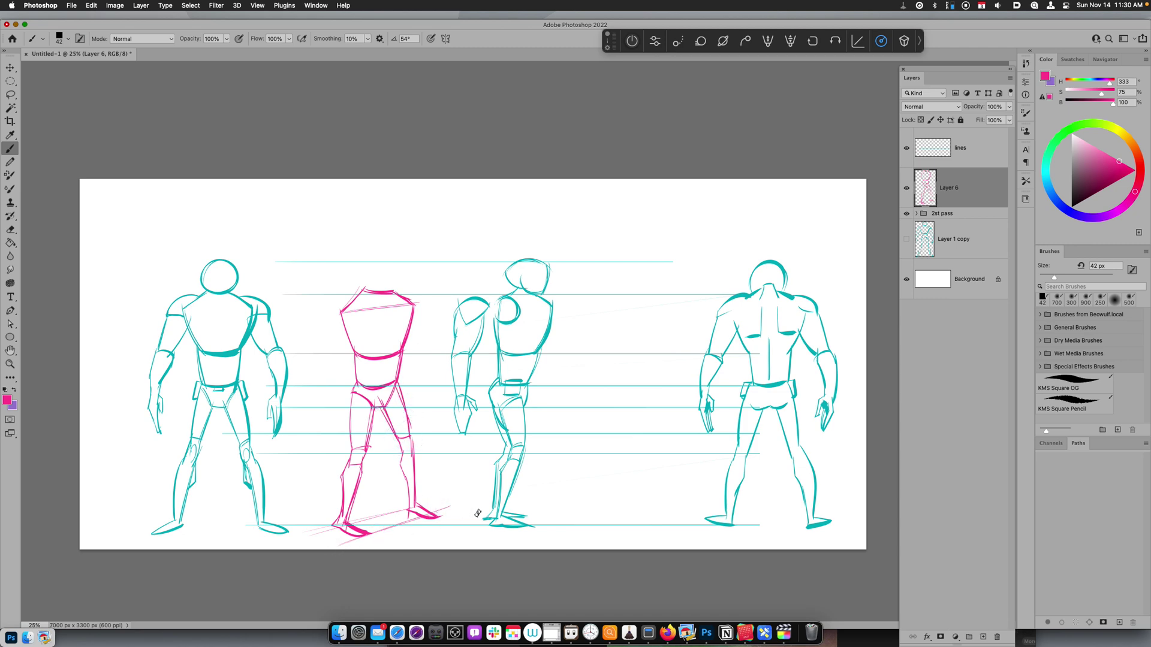
# Step: Sketch a round head on the pink figure and its near shoulder, arm and hand beside the front view
pyautogui.moveTo(365, 283)
pyautogui.mouseDown()
pyautogui.moveTo(402, 282)
pyautogui.moveTo(372, 289)
pyautogui.moveTo(380, 300)
pyautogui.moveTo(370, 286)
pyautogui.moveTo(397, 288)
pyautogui.moveTo(401, 263)
pyautogui.moveTo(365, 286)
pyautogui.moveTo(371, 262)
pyautogui.moveTo(364, 287)
pyautogui.mouseUp()
pyautogui.press('super+z')
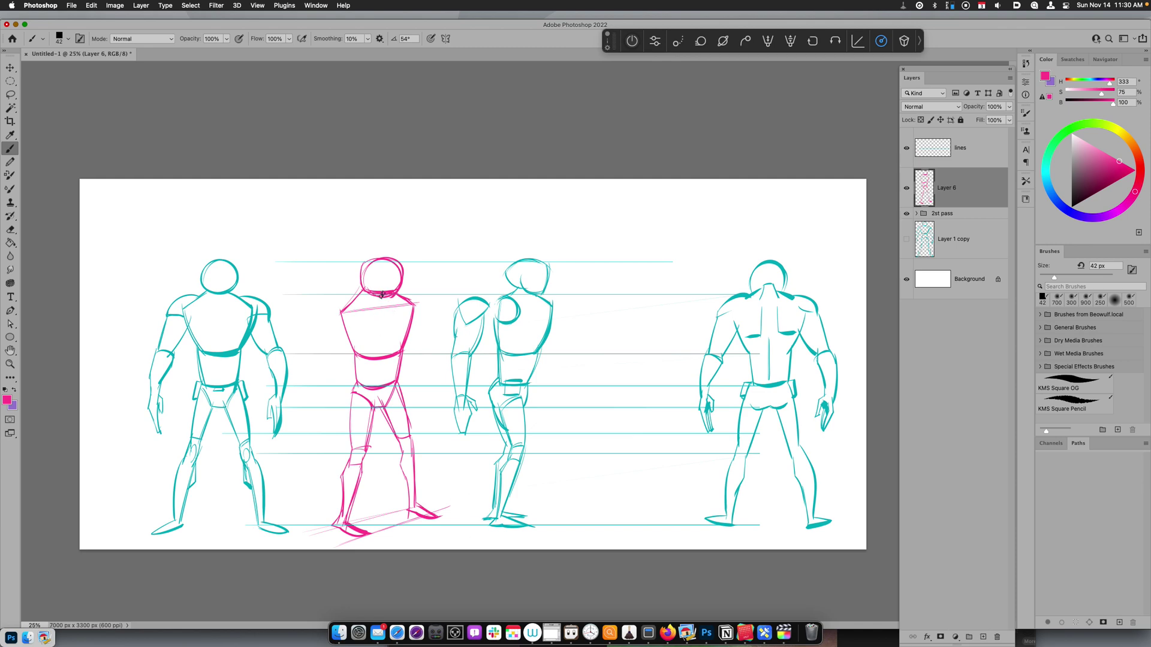
pyautogui.moveTo(328, 306)
pyautogui.mouseDown()
pyautogui.moveTo(351, 308)
pyautogui.moveTo(334, 315)
pyautogui.moveTo(366, 307)
pyautogui.moveTo(329, 356)
pyautogui.mouseUp()
pyautogui.moveTo(327, 310); pyautogui.dragTo(314, 350)
pyautogui.press('super+z')
pyautogui.moveTo(327, 311)
pyautogui.mouseDown()
pyautogui.moveTo(315, 358)
pyautogui.moveTo(331, 357)
pyautogui.moveTo(316, 388)
pyautogui.mouseUp()
pyautogui.moveTo(314, 347); pyautogui.dragTo(304, 412)
pyautogui.moveTo(324, 372); pyautogui.dragTo(312, 398)
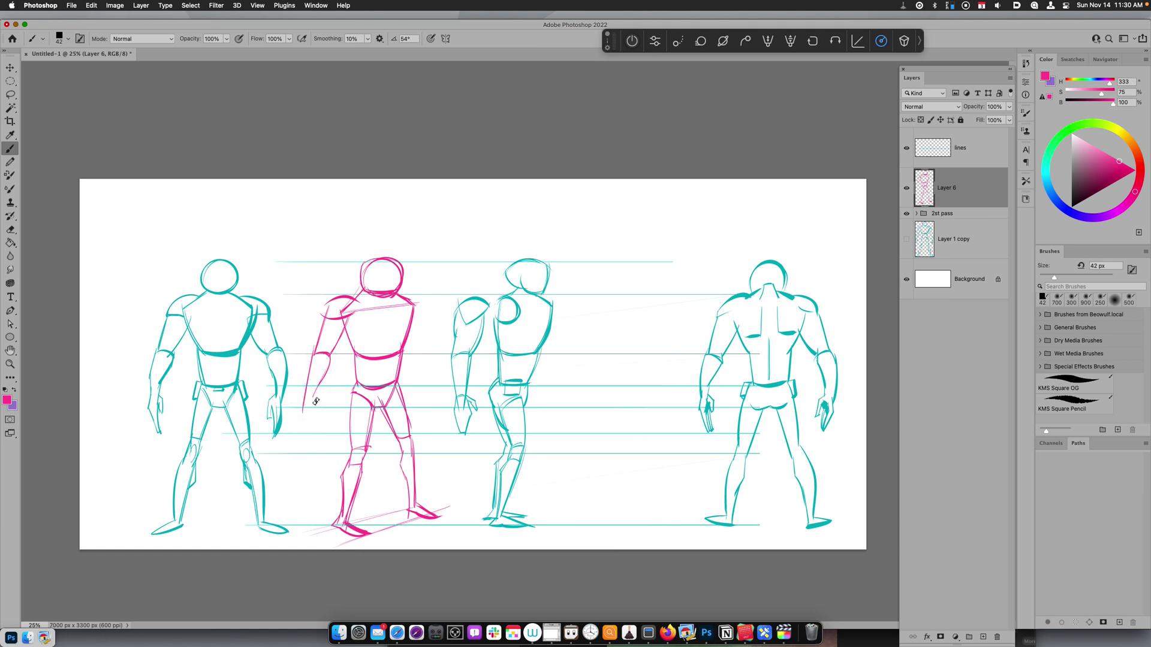
pyautogui.moveTo(305, 398)
pyautogui.mouseDown()
pyautogui.moveTo(318, 414)
pyautogui.moveTo(301, 419)
pyautogui.moveTo(309, 431)
pyautogui.moveTo(301, 415)
pyautogui.moveTo(308, 430)
pyautogui.mouseUp()
# Step: Sketch the pink figure's far arm and hand, and draw a slanted guideline linking both hands
pyautogui.moveTo(409, 298)
pyautogui.mouseDown()
pyautogui.moveTo(426, 314)
pyautogui.moveTo(429, 354)
pyautogui.moveTo(418, 360)
pyautogui.moveTo(431, 350)
pyautogui.moveTo(436, 396)
pyautogui.moveTo(416, 366)
pyautogui.moveTo(439, 398)
pyautogui.moveTo(436, 410)
pyautogui.moveTo(423, 398)
pyautogui.moveTo(435, 397)
pyautogui.moveTo(430, 416)
pyautogui.mouseUp()
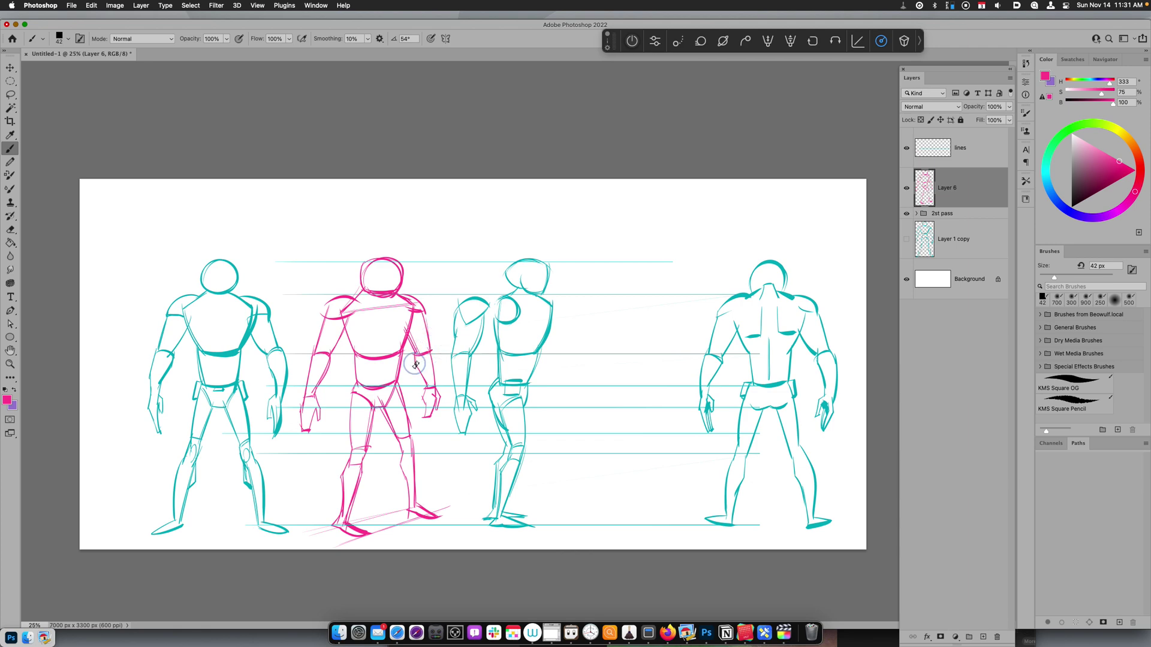
pyautogui.moveTo(282, 440); pyautogui.dragTo(466, 407)
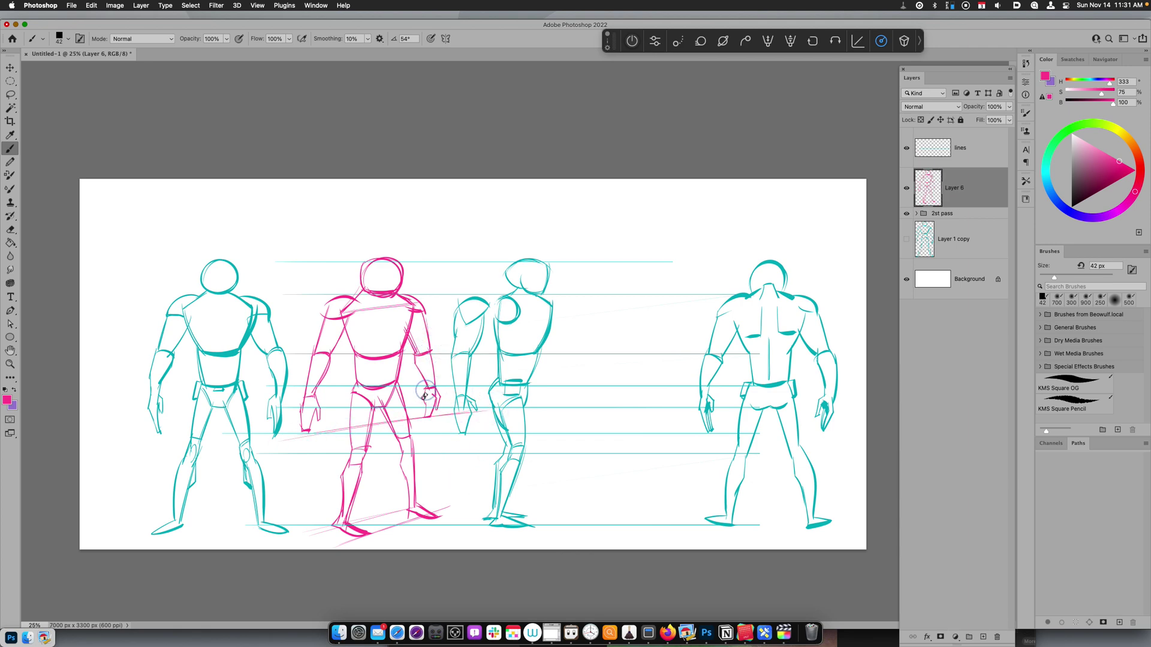
pyautogui.moveTo(354, 397); pyautogui.dragTo(345, 457)
# Step: Create a new layer and sketch a three-quarter back torso with waist and pelvis between the side and back figures
pyautogui.press('alt+shift+super+n')
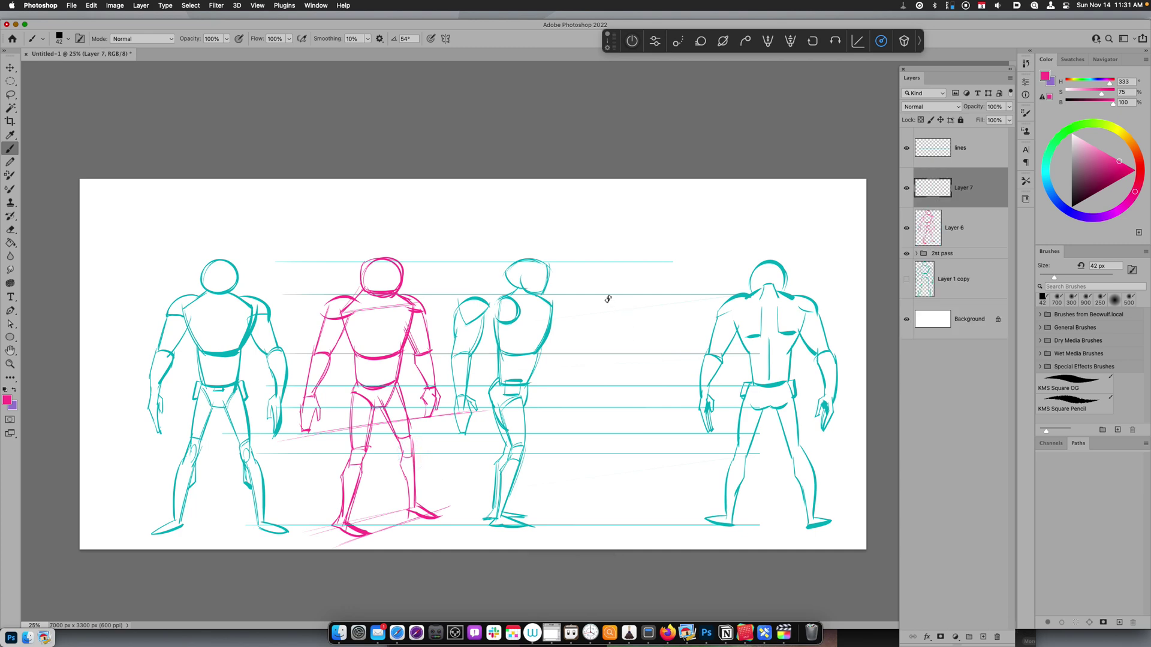
pyautogui.moveTo(600, 296); pyautogui.dragTo(683, 300)
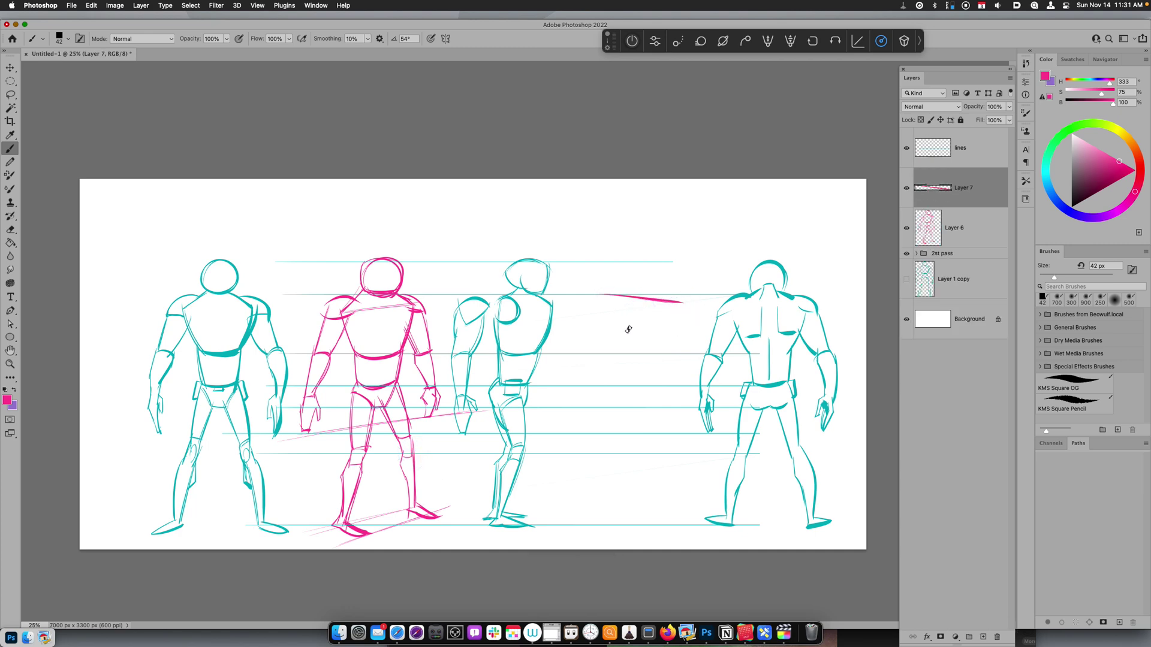
pyautogui.moveTo(627, 290)
pyautogui.mouseDown()
pyautogui.moveTo(676, 301)
pyautogui.moveTo(634, 291)
pyautogui.moveTo(654, 287)
pyautogui.moveTo(610, 298)
pyautogui.moveTo(617, 354)
pyautogui.mouseUp()
pyautogui.moveTo(680, 297); pyautogui.dragTo(658, 357)
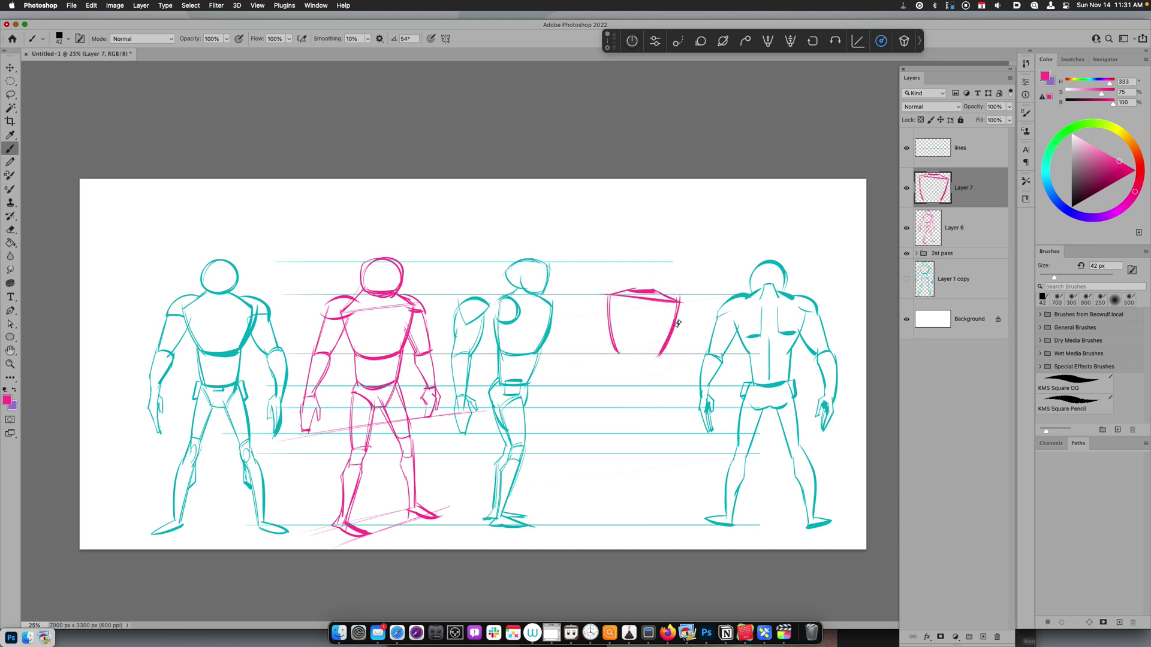
pyautogui.press('super+z')
pyautogui.moveTo(612, 306); pyautogui.dragTo(682, 319)
pyautogui.moveTo(615, 347)
pyautogui.mouseDown()
pyautogui.moveTo(666, 349)
pyautogui.moveTo(617, 357)
pyautogui.moveTo(618, 381)
pyautogui.moveTo(656, 380)
pyautogui.moveTo(624, 408)
pyautogui.moveTo(636, 410)
pyautogui.moveTo(616, 391)
pyautogui.moveTo(617, 406)
pyautogui.moveTo(667, 406)
pyautogui.moveTo(654, 384)
pyautogui.moveTo(639, 407)
pyautogui.mouseUp()
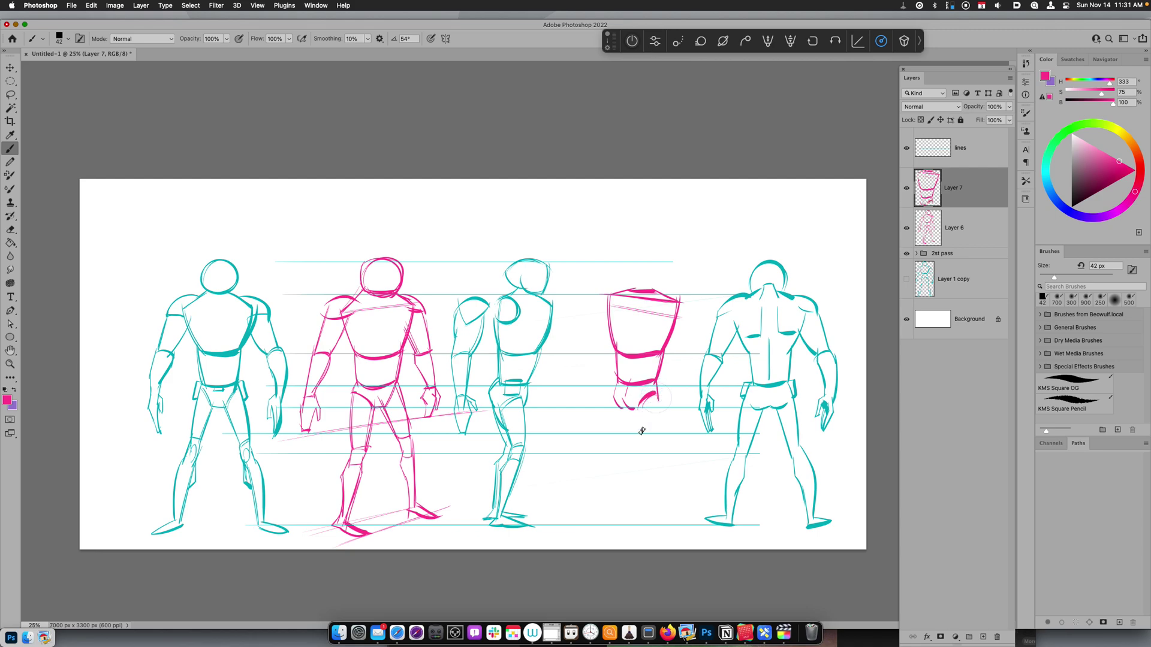
# Step: Sketch the head above the three-quarter back torso and undo the unwanted strokes
pyautogui.moveTo(633, 290)
pyautogui.mouseDown()
pyautogui.moveTo(659, 273)
pyautogui.moveTo(635, 278)
pyautogui.moveTo(665, 310)
pyautogui.moveTo(676, 271)
pyautogui.moveTo(667, 300)
pyautogui.mouseUp()
pyautogui.press('super+z')
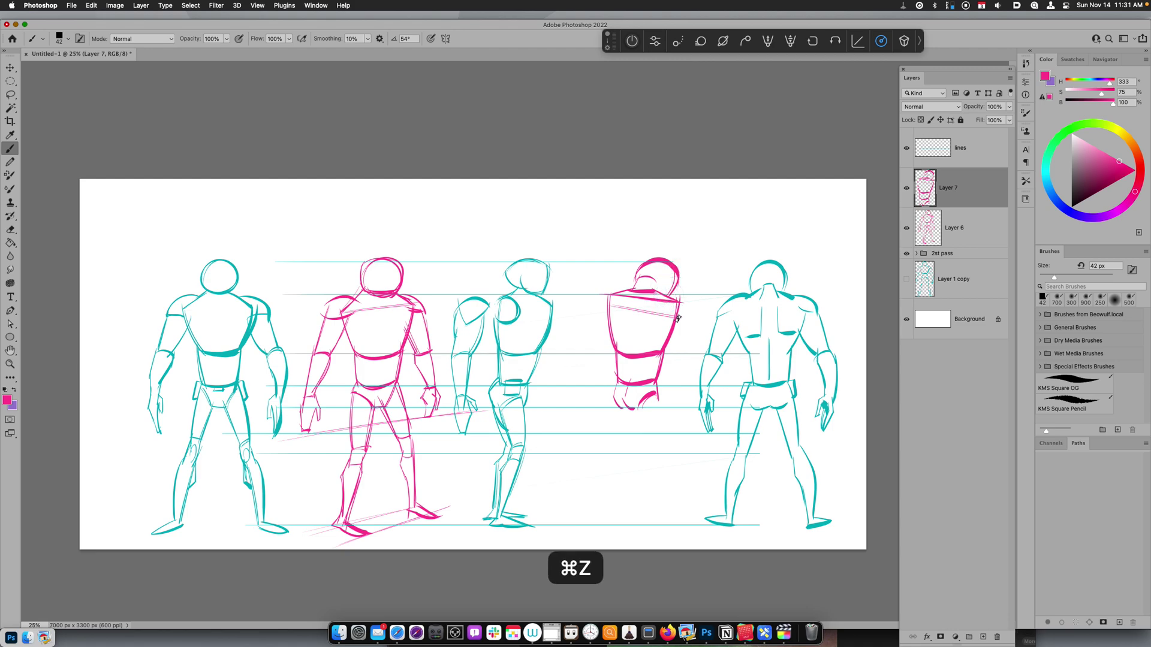
pyautogui.press('super+z')
pyautogui.press('super+z')
pyautogui.press('super+z')
pyautogui.press('super+z')
pyautogui.press('super+z')
pyautogui.press('super+z')
# Step: Sketch the shoulders of the three-quarter back figure and its near arm and hand overlapping the back view
pyautogui.moveTo(670, 307)
pyautogui.mouseDown()
pyautogui.moveTo(695, 311)
pyautogui.moveTo(698, 327)
pyautogui.mouseUp()
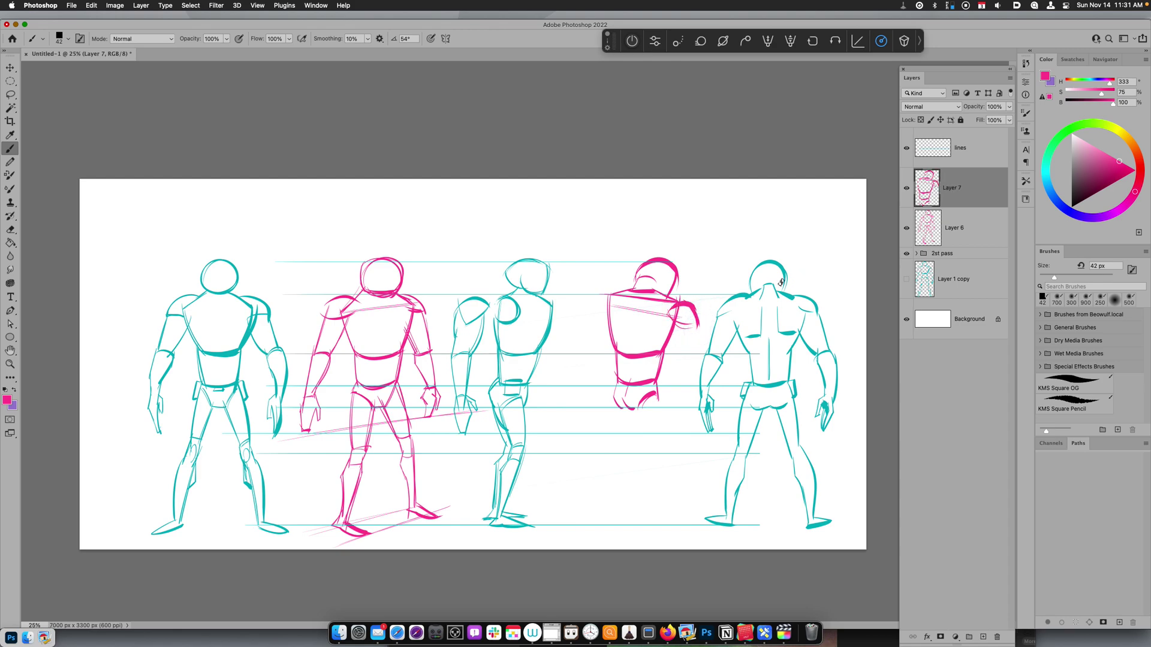
pyautogui.moveTo(611, 293)
pyautogui.mouseDown()
pyautogui.moveTo(694, 330)
pyautogui.moveTo(670, 320)
pyautogui.moveTo(686, 368)
pyautogui.mouseUp()
pyautogui.moveTo(696, 323); pyautogui.dragTo(703, 361)
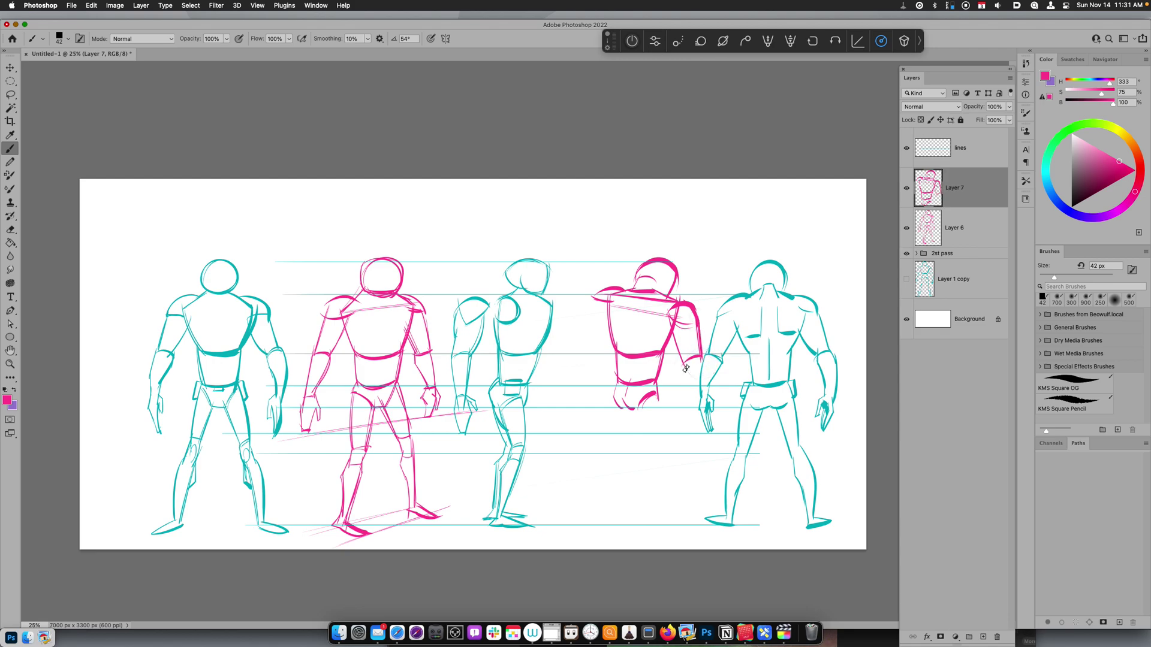
pyautogui.press('super+z')
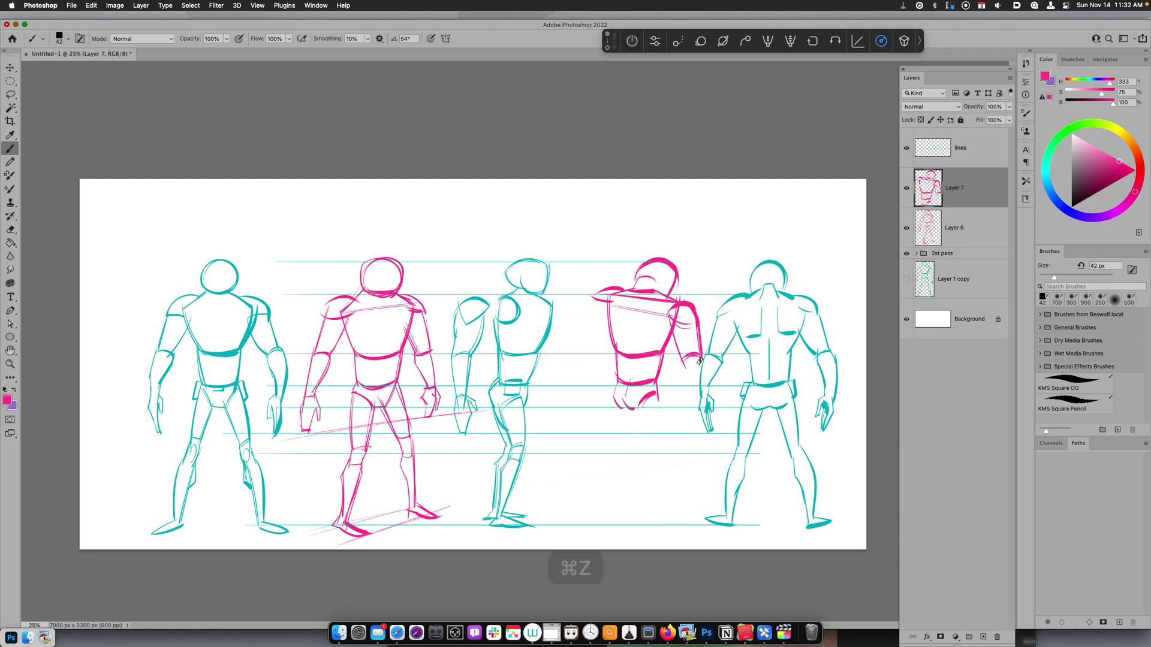
pyautogui.moveTo(705, 358); pyautogui.dragTo(699, 422)
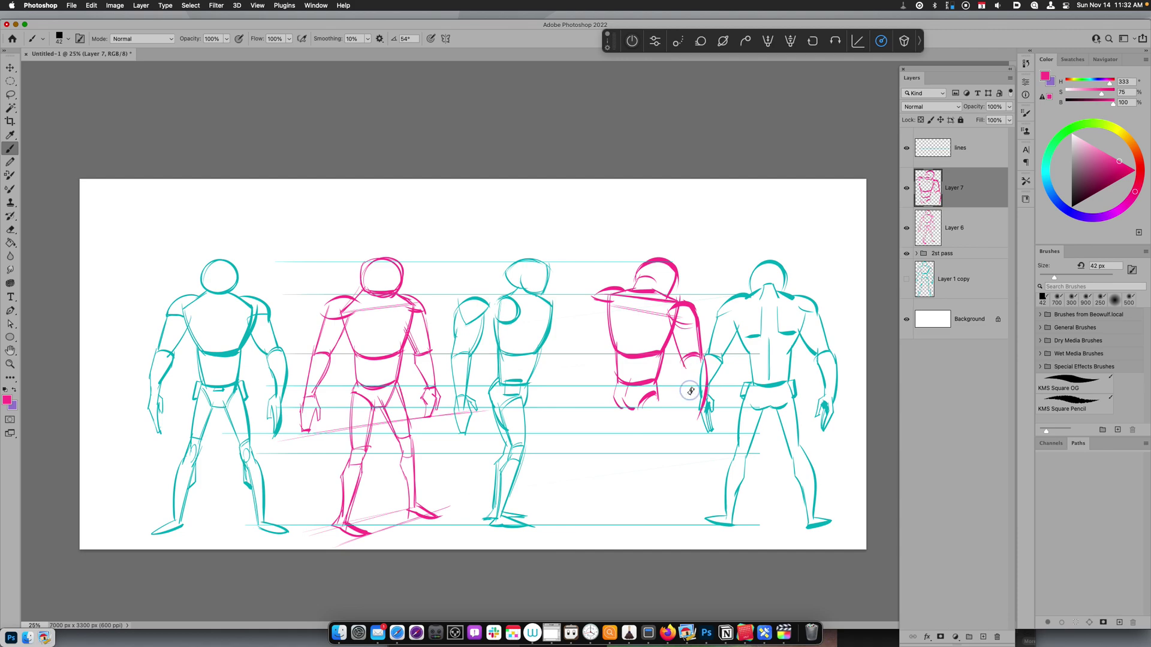
pyautogui.press('super+z')
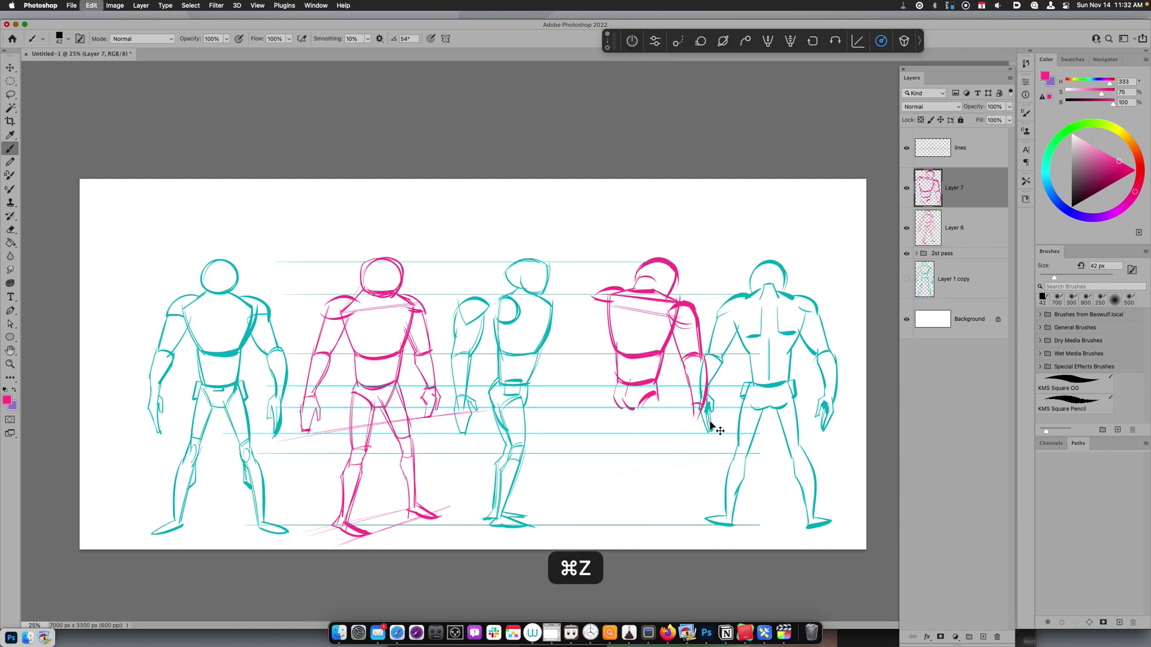
pyautogui.moveTo(704, 412)
pyautogui.mouseDown()
pyautogui.moveTo(689, 410)
pyautogui.moveTo(689, 444)
pyautogui.mouseUp()
# Step: Draw a slanted elbow guideline and sketch the three-quarter back figure's far arm and hand beside the side view
pyautogui.moveTo(594, 298)
pyautogui.mouseDown()
pyautogui.moveTo(576, 339)
pyautogui.moveTo(695, 360)
pyautogui.mouseUp()
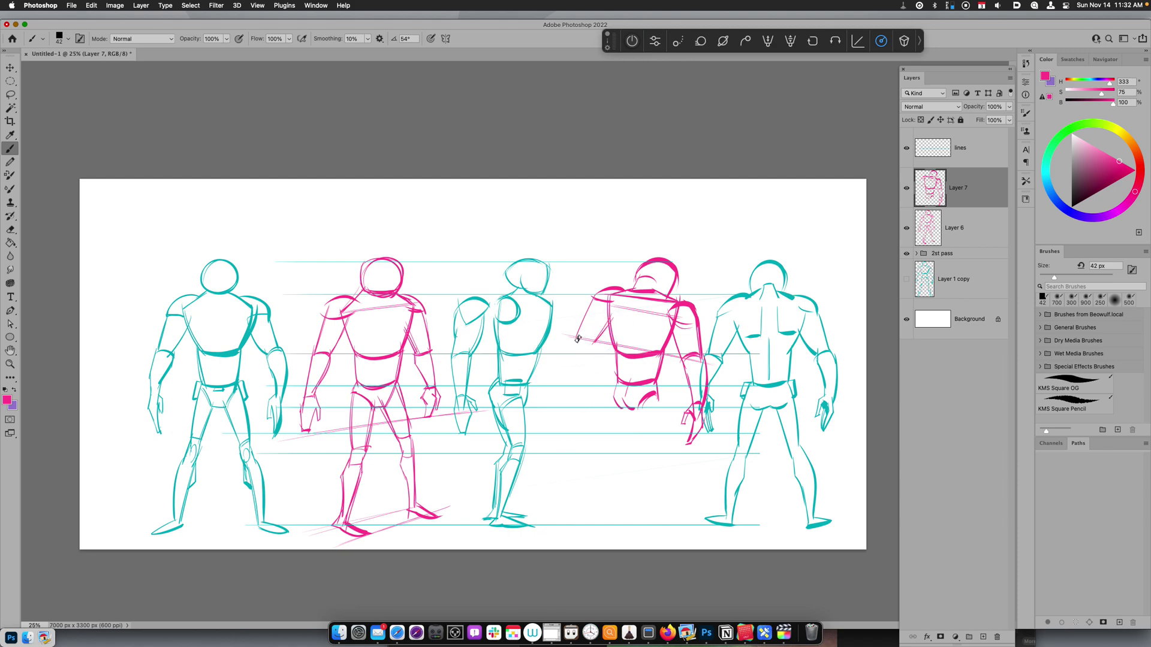
pyautogui.moveTo(578, 340)
pyautogui.mouseDown()
pyautogui.moveTo(594, 345)
pyautogui.moveTo(568, 388)
pyautogui.mouseUp()
pyautogui.press('super+z')
pyautogui.moveTo(575, 343)
pyautogui.mouseDown()
pyautogui.moveTo(576, 376)
pyautogui.moveTo(590, 354)
pyautogui.moveTo(589, 368)
pyautogui.moveTo(569, 385)
pyautogui.moveTo(597, 371)
pyautogui.moveTo(580, 401)
pyautogui.moveTo(559, 397)
pyautogui.moveTo(568, 421)
pyautogui.moveTo(580, 400)
pyautogui.mouseUp()
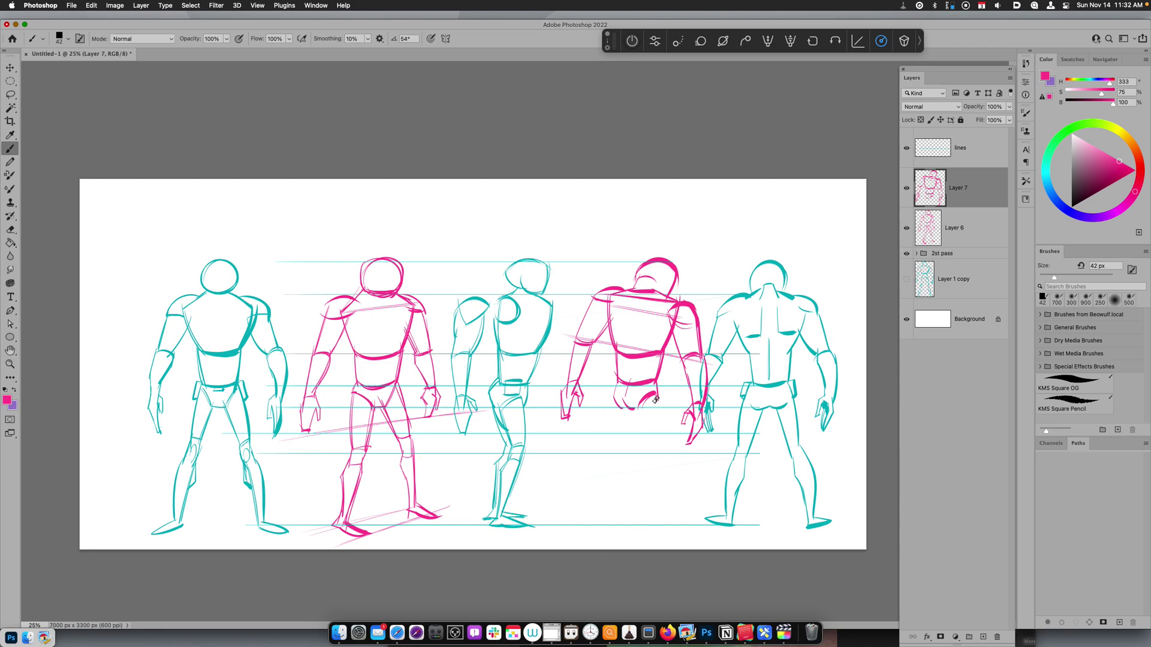
# Step: Sketch the three-quarter back figure's near leg and foot and draw slanted ground guidelines for its feet
pyautogui.moveTo(657, 397); pyautogui.dragTo(663, 452)
pyautogui.press('super+z')
pyautogui.moveTo(659, 396)
pyautogui.mouseDown()
pyautogui.moveTo(671, 451)
pyautogui.moveTo(637, 410)
pyautogui.moveTo(656, 447)
pyautogui.mouseUp()
pyautogui.press('super+z')
pyautogui.moveTo(659, 393); pyautogui.dragTo(667, 465)
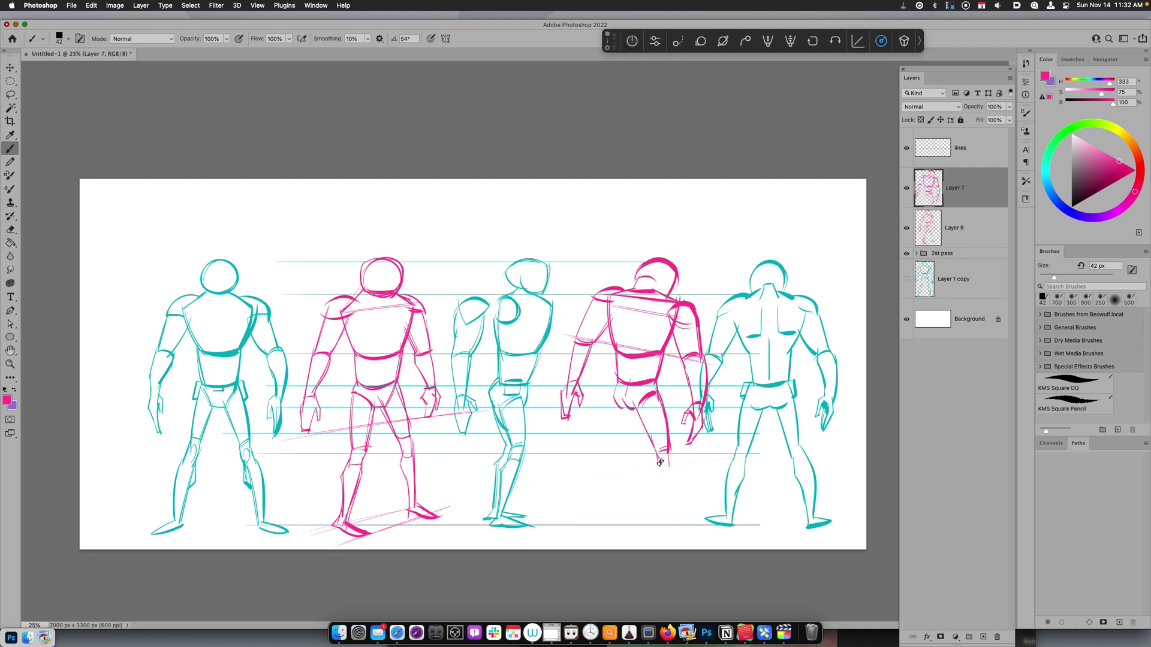
pyautogui.moveTo(658, 460)
pyautogui.mouseDown()
pyautogui.moveTo(663, 528)
pyautogui.moveTo(668, 450)
pyautogui.moveTo(669, 519)
pyautogui.moveTo(654, 527)
pyautogui.moveTo(702, 514)
pyautogui.mouseUp()
pyautogui.press('super+z')
pyautogui.moveTo(569, 506)
pyautogui.mouseDown()
pyautogui.moveTo(694, 541)
pyautogui.moveTo(683, 515)
pyautogui.moveTo(709, 519)
pyautogui.mouseUp()
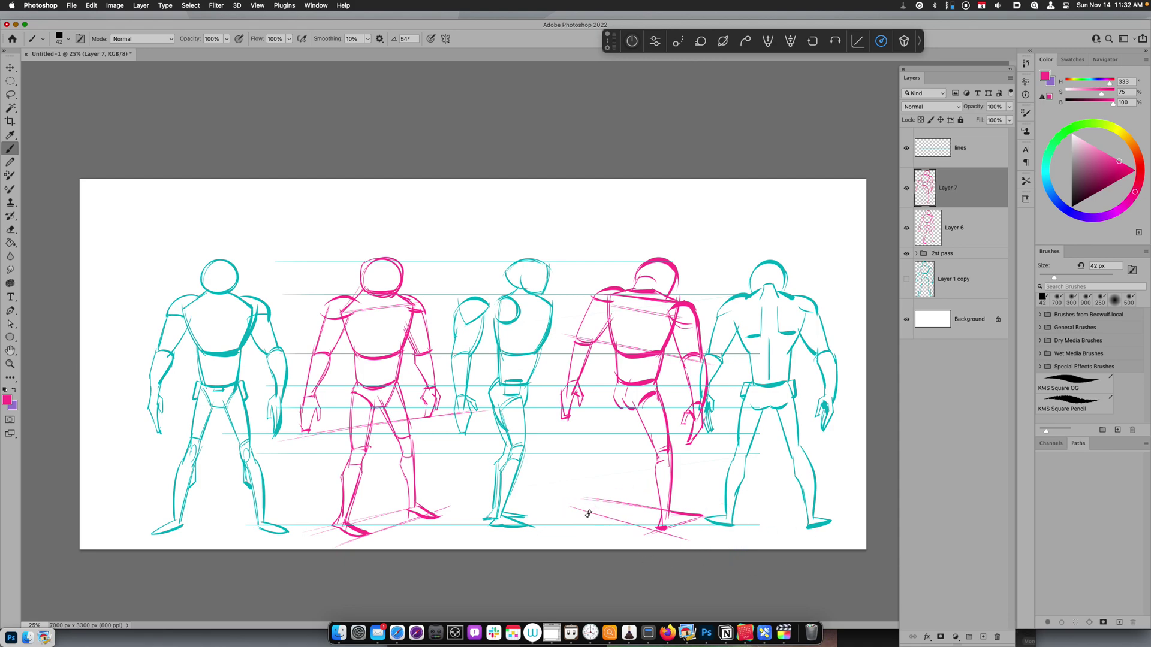
# Step: Sketch the three-quarter back figure's far leg and foot beside the side view and add its spine line
pyautogui.moveTo(613, 398); pyautogui.dragTo(570, 563)
pyautogui.press('super+z')
pyautogui.moveTo(616, 388)
pyautogui.mouseDown()
pyautogui.moveTo(599, 454)
pyautogui.moveTo(610, 452)
pyautogui.moveTo(589, 496)
pyautogui.mouseUp()
pyautogui.moveTo(596, 453)
pyautogui.mouseDown()
pyautogui.moveTo(575, 514)
pyautogui.moveTo(592, 499)
pyautogui.moveTo(619, 503)
pyautogui.moveTo(585, 513)
pyautogui.moveTo(630, 505)
pyautogui.moveTo(587, 500)
pyautogui.moveTo(611, 450)
pyautogui.moveTo(592, 497)
pyautogui.moveTo(588, 459)
pyautogui.moveTo(579, 505)
pyautogui.mouseUp()
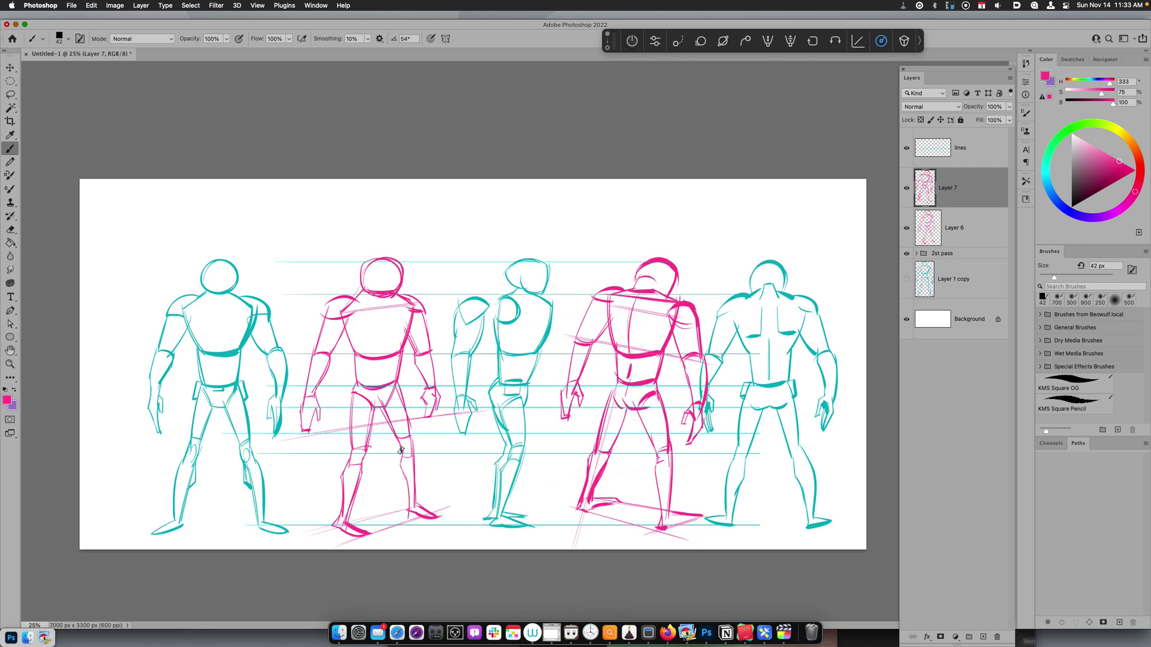
# Step: Merge Layer 6 and Layer 7 into one pink sketch layer and set its opacity to 30%
pyautogui.keyDown('shift'); pyautogui.click(966, 233); pyautogui.keyUp('shift')
pyautogui.press('super+e')
pyautogui.press('v')
pyautogui.press('3')
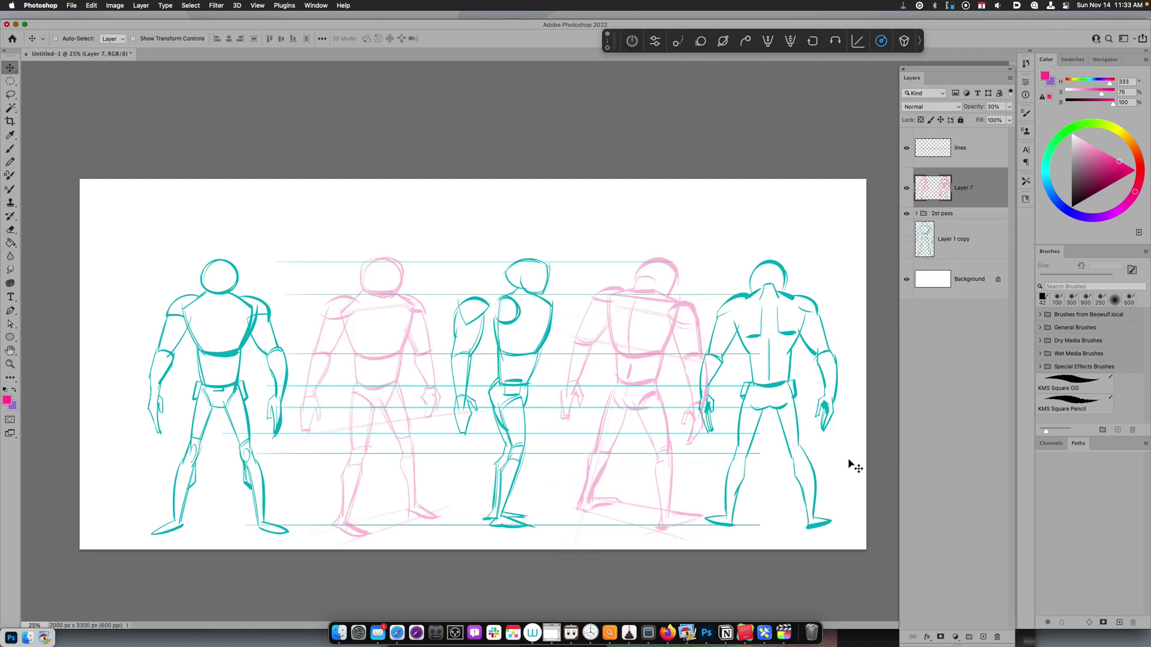
# Step: Create a new layer and redraw the three-quarter front figure's chest outline over the faded sketch
pyautogui.press('alt+shift+super+n')
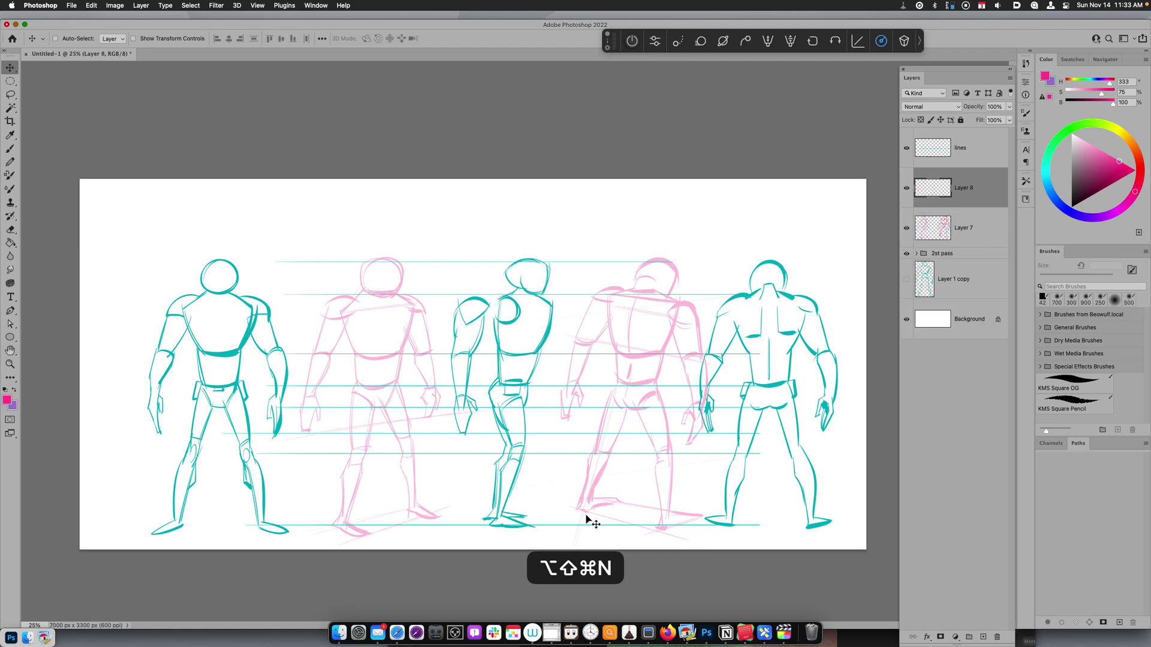
pyautogui.press('super+equal')
pyautogui.moveTo(449, 434); pyautogui.dragTo(575, 502)
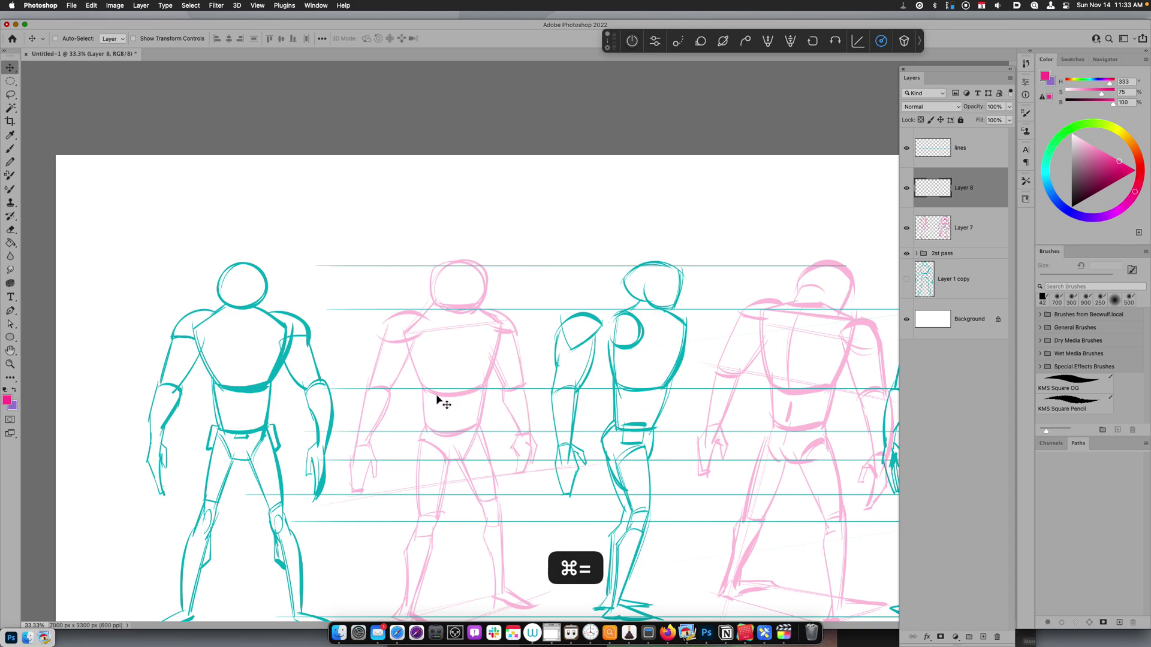
pyautogui.press('b')
pyautogui.moveTo(370, 389); pyautogui.dragTo(535, 390)
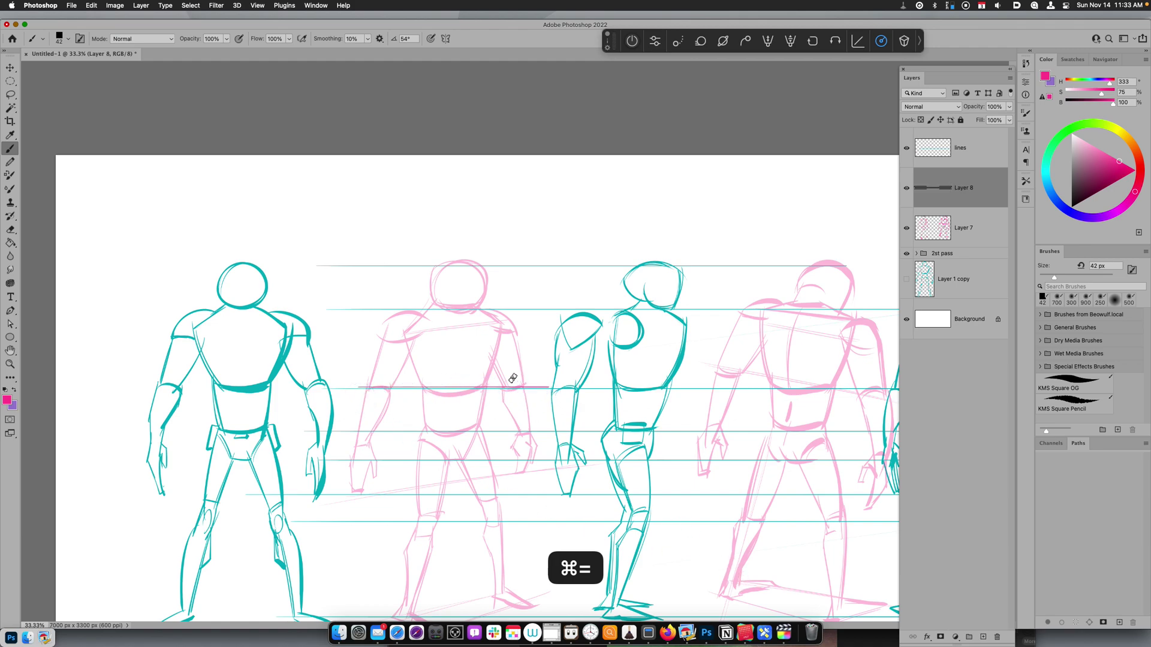
pyautogui.press('super+z')
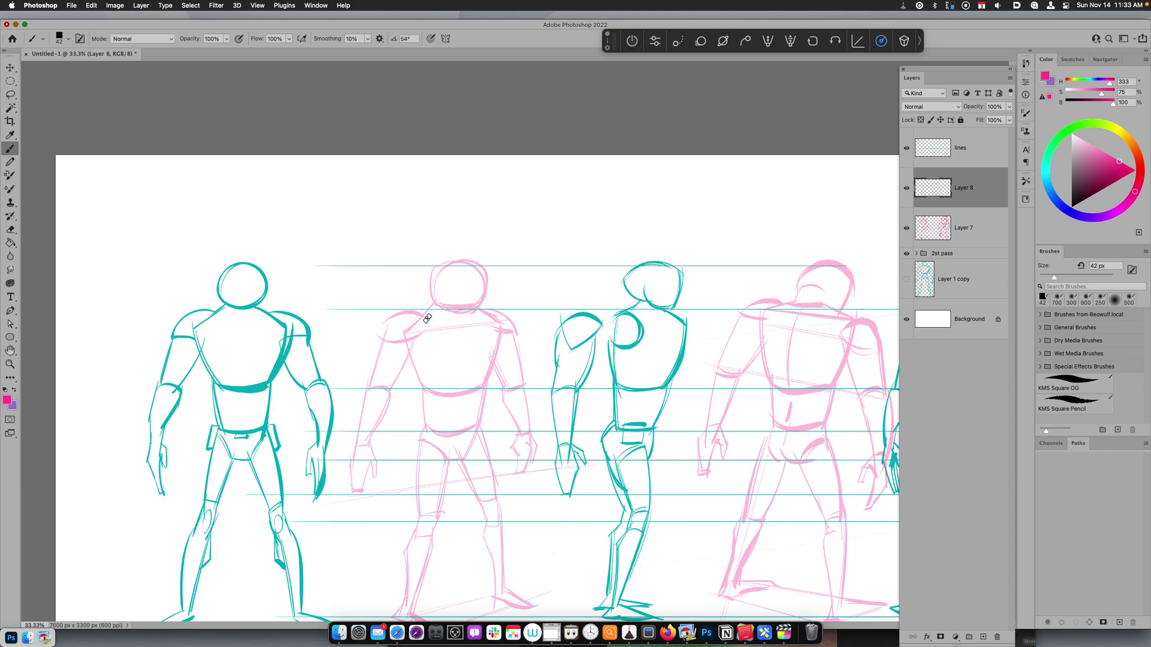
pyautogui.moveTo(408, 345); pyautogui.dragTo(445, 397)
pyautogui.moveTo(501, 328)
pyautogui.mouseDown()
pyautogui.moveTo(490, 380)
pyautogui.moveTo(421, 378)
pyautogui.moveTo(485, 387)
pyautogui.mouseUp()
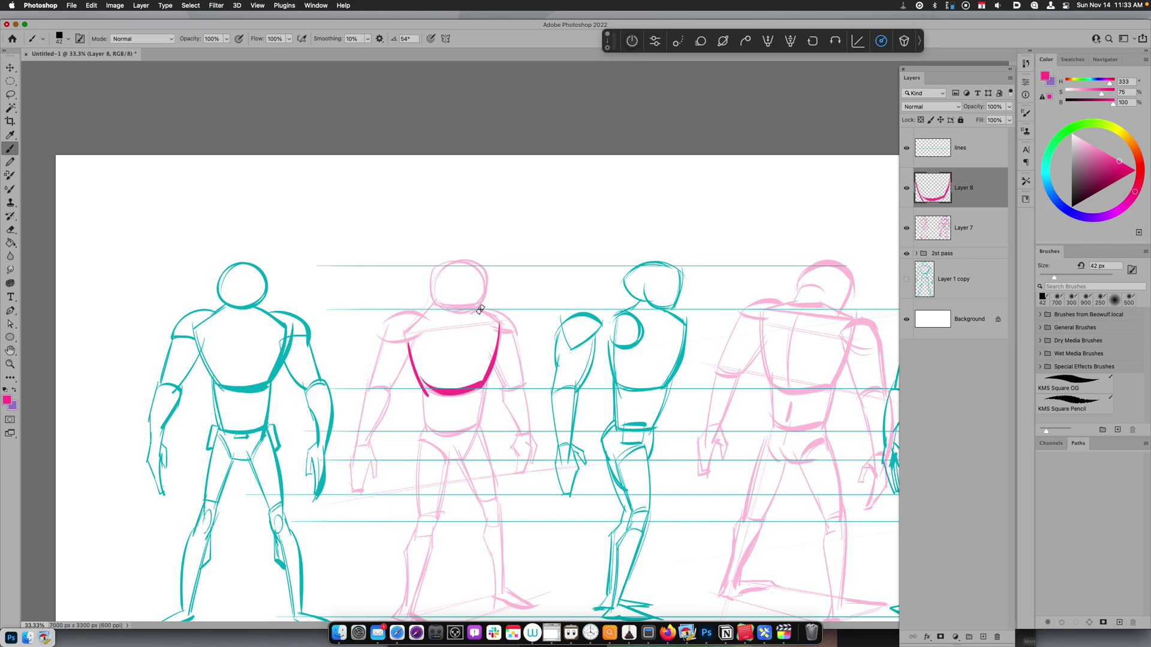
# Step: Redraw the three-quarter front figure's head, neckline and both shoulders over the faded sketch
pyautogui.moveTo(437, 290)
pyautogui.mouseDown()
pyautogui.moveTo(464, 262)
pyautogui.moveTo(441, 258)
pyautogui.mouseUp()
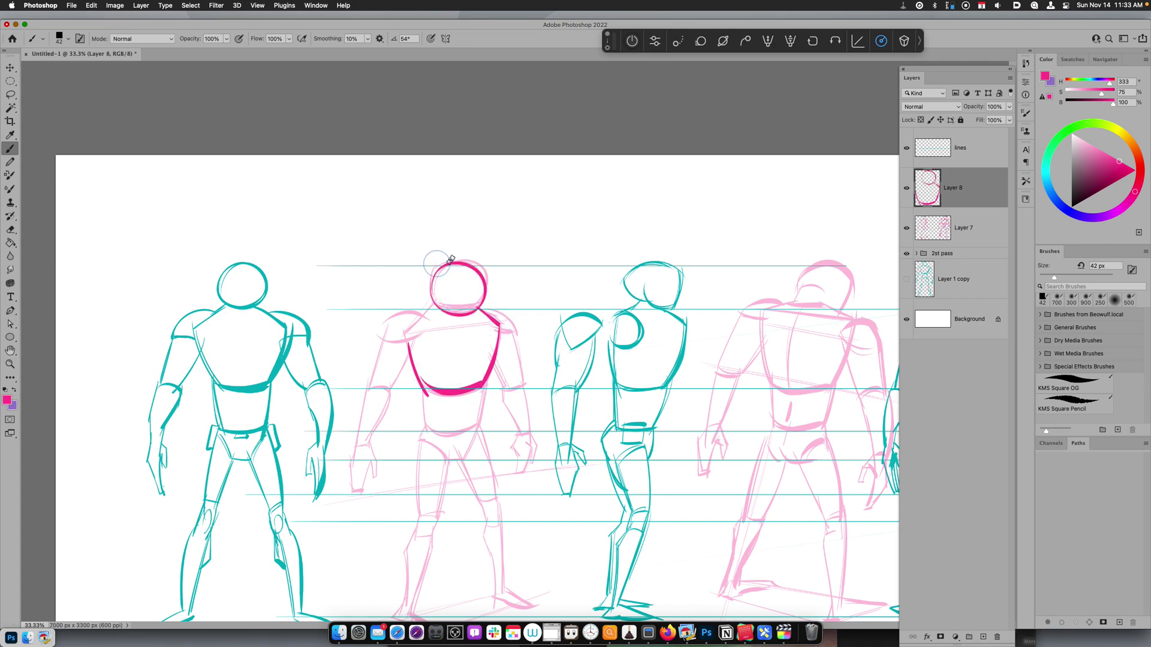
pyautogui.moveTo(424, 306)
pyautogui.mouseDown()
pyautogui.moveTo(391, 322)
pyautogui.moveTo(403, 314)
pyautogui.moveTo(428, 328)
pyautogui.moveTo(404, 343)
pyautogui.moveTo(404, 331)
pyautogui.moveTo(406, 344)
pyautogui.moveTo(394, 327)
pyautogui.moveTo(442, 310)
pyautogui.moveTo(515, 323)
pyautogui.moveTo(523, 373)
pyautogui.mouseUp()
pyautogui.press('cmd+z')
pyautogui.press('super+z')
pyautogui.press('super+z')
pyautogui.moveTo(407, 354); pyautogui.dragTo(391, 387)
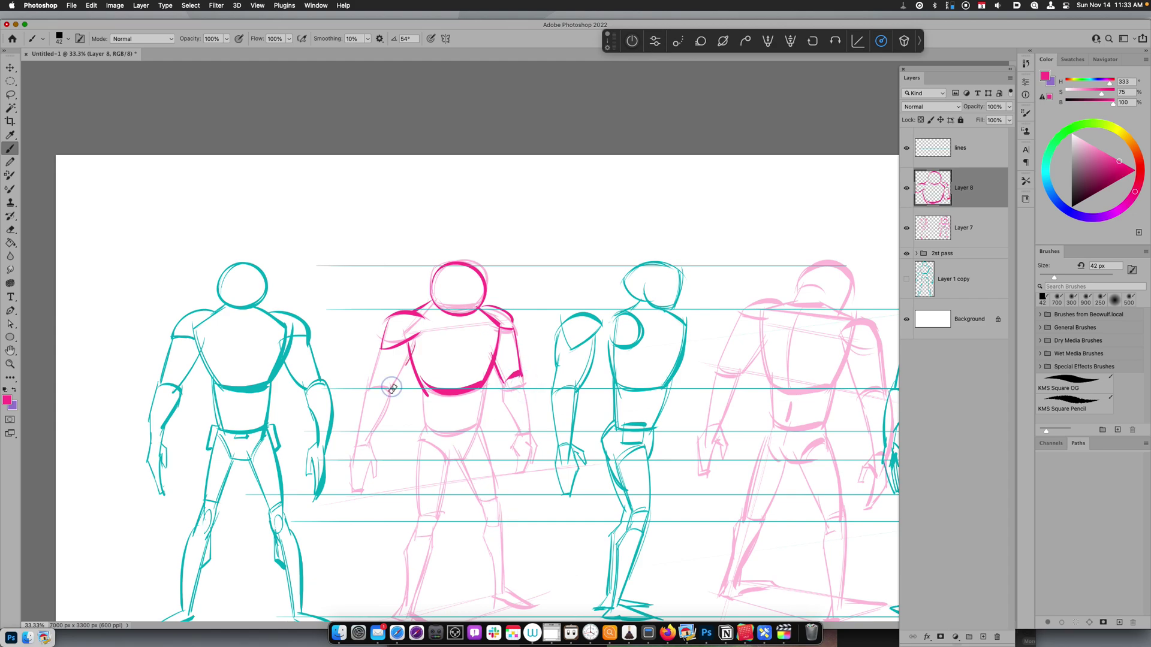
# Step: Redraw both arms and hands of the three-quarter front figure over the faded sketch
pyautogui.moveTo(387, 338)
pyautogui.mouseDown()
pyautogui.moveTo(368, 384)
pyautogui.moveTo(393, 391)
pyautogui.moveTo(366, 444)
pyautogui.mouseUp()
pyautogui.moveTo(367, 383)
pyautogui.mouseDown()
pyautogui.moveTo(356, 445)
pyautogui.moveTo(377, 460)
pyautogui.moveTo(354, 495)
pyautogui.moveTo(367, 493)
pyautogui.mouseUp()
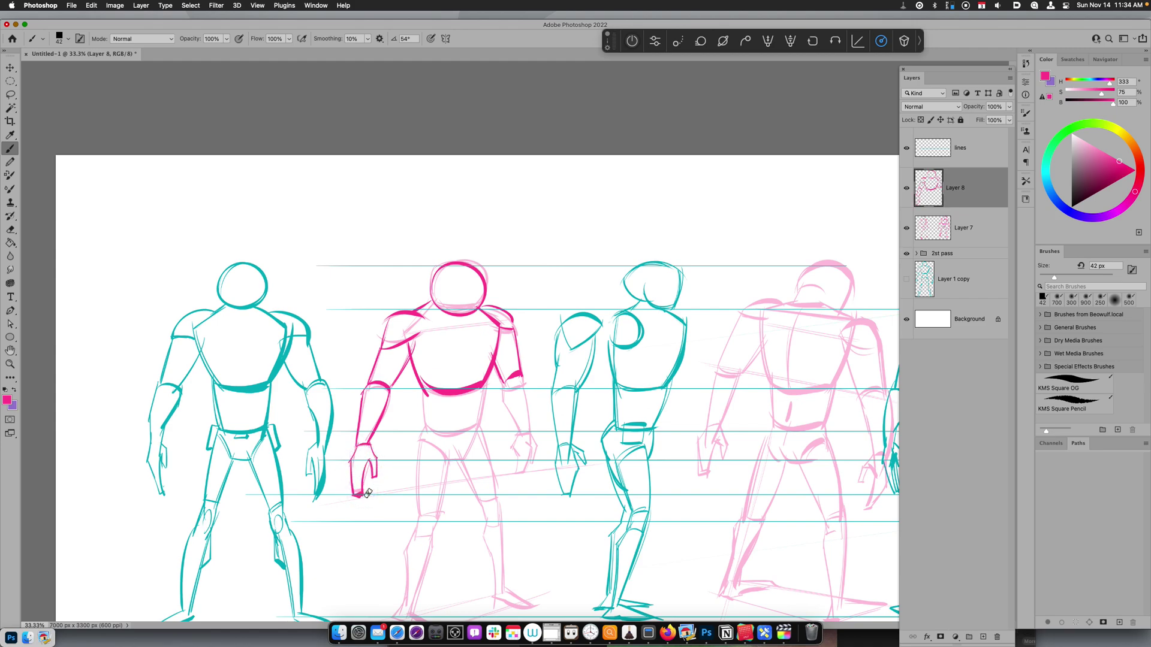
pyautogui.moveTo(519, 381); pyautogui.dragTo(531, 433)
pyautogui.moveTo(506, 389)
pyautogui.mouseDown()
pyautogui.moveTo(524, 429)
pyautogui.moveTo(516, 445)
pyautogui.moveTo(535, 442)
pyautogui.moveTo(532, 458)
pyautogui.moveTo(518, 437)
pyautogui.moveTo(528, 470)
pyautogui.mouseUp()
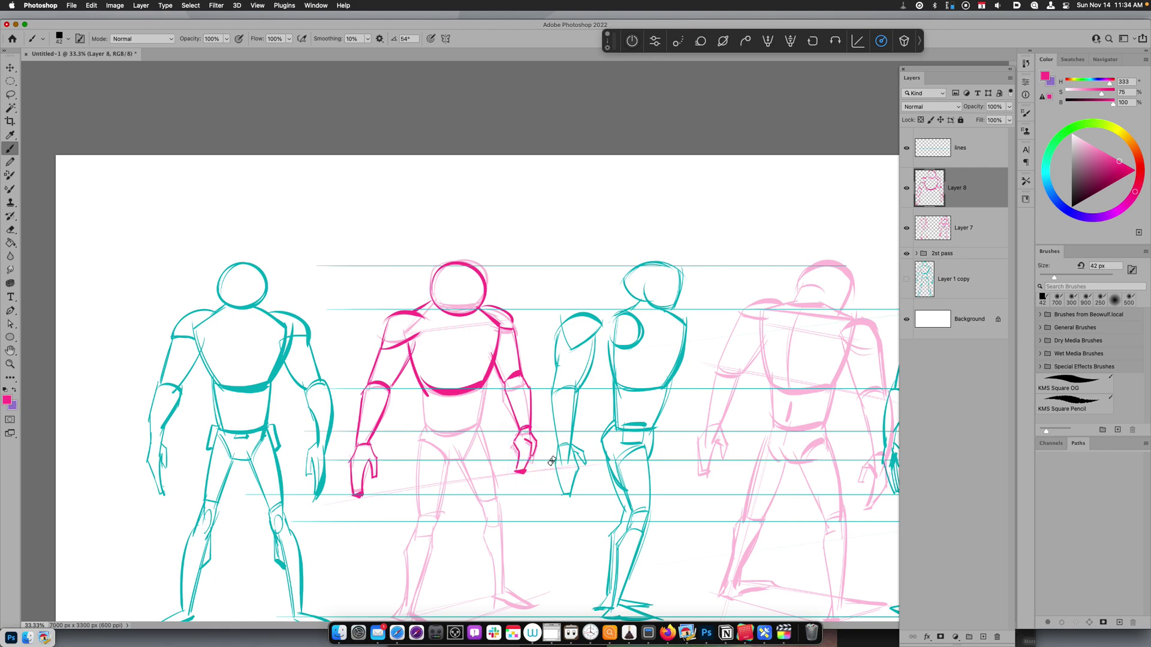
# Step: Redraw the three-quarter front figure's waist and pelvis over the faded sketch
pyautogui.moveTo(483, 388); pyautogui.dragTo(476, 429)
pyautogui.moveTo(422, 389); pyautogui.dragTo(416, 458)
pyautogui.press('super+z')
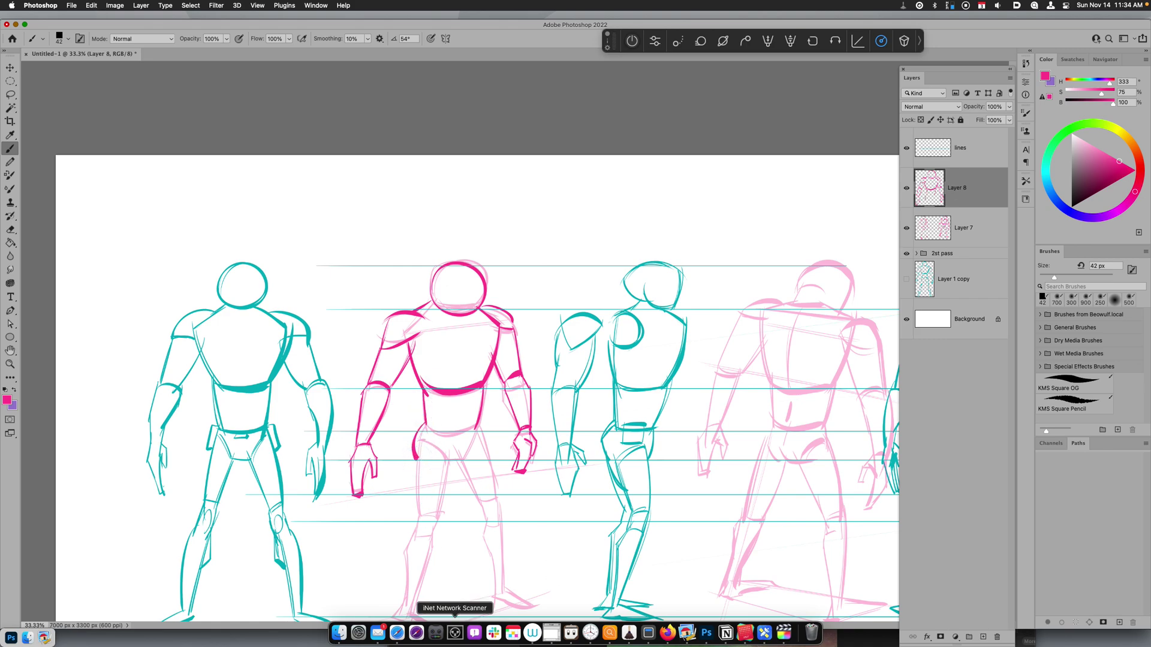
pyautogui.moveTo(427, 424)
pyautogui.mouseDown()
pyautogui.moveTo(477, 429)
pyautogui.moveTo(431, 429)
pyautogui.moveTo(468, 434)
pyautogui.moveTo(456, 469)
pyautogui.moveTo(436, 448)
pyautogui.moveTo(446, 463)
pyautogui.moveTo(470, 449)
pyautogui.mouseUp()
pyautogui.moveTo(507, 507); pyautogui.dragTo(560, 438)
pyautogui.moveTo(498, 396); pyautogui.dragTo(483, 456)
pyautogui.moveTo(467, 383); pyautogui.dragTo(469, 446)
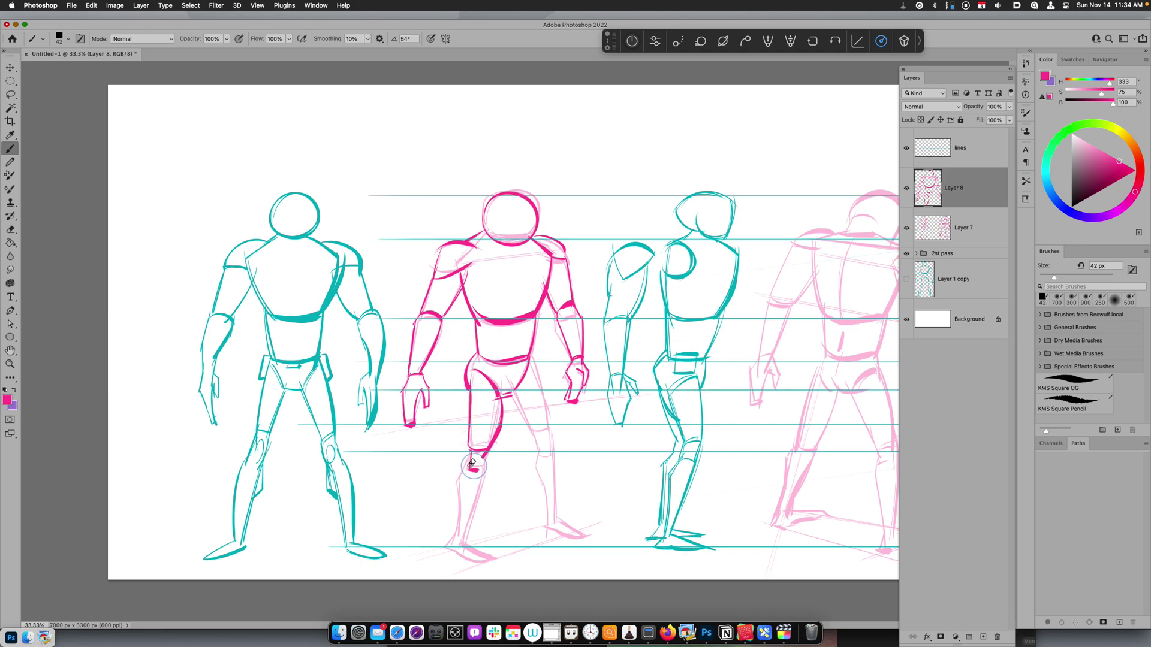
pyautogui.press('super+z')
pyautogui.press('super+z')
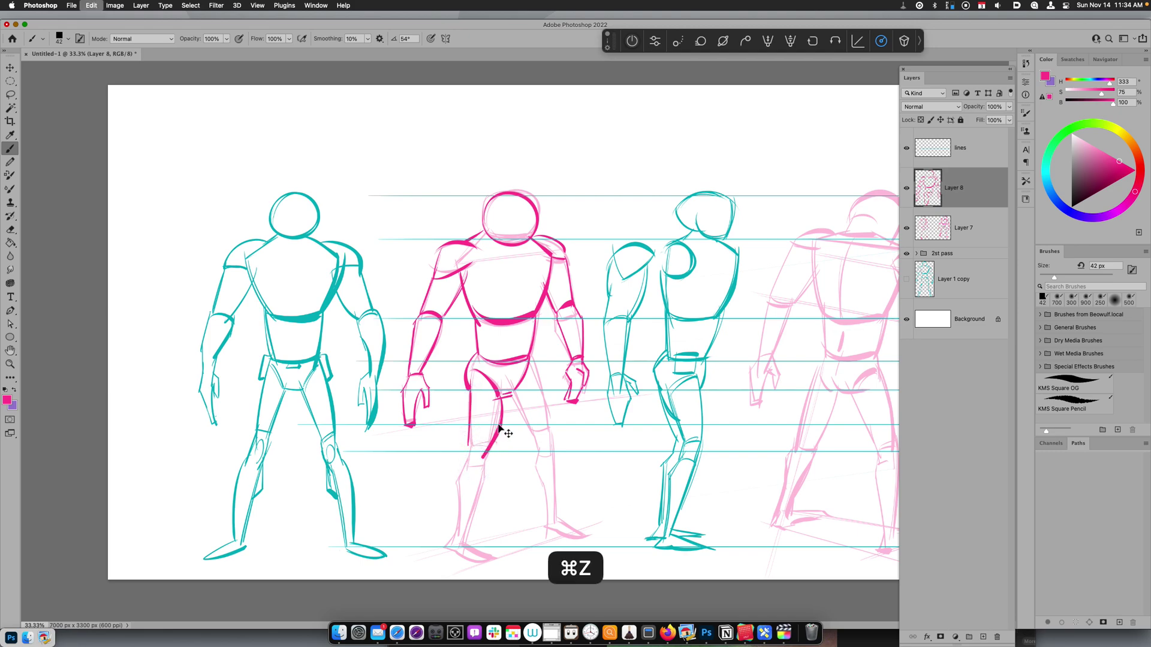
pyautogui.press('super+z')
pyautogui.press('super+z')
# Step: Redraw the three-quarter front figure's near leg with thigh, knee, shin and foot
pyautogui.moveTo(498, 397); pyautogui.dragTo(482, 443)
pyautogui.moveTo(473, 370); pyautogui.dragTo(471, 440)
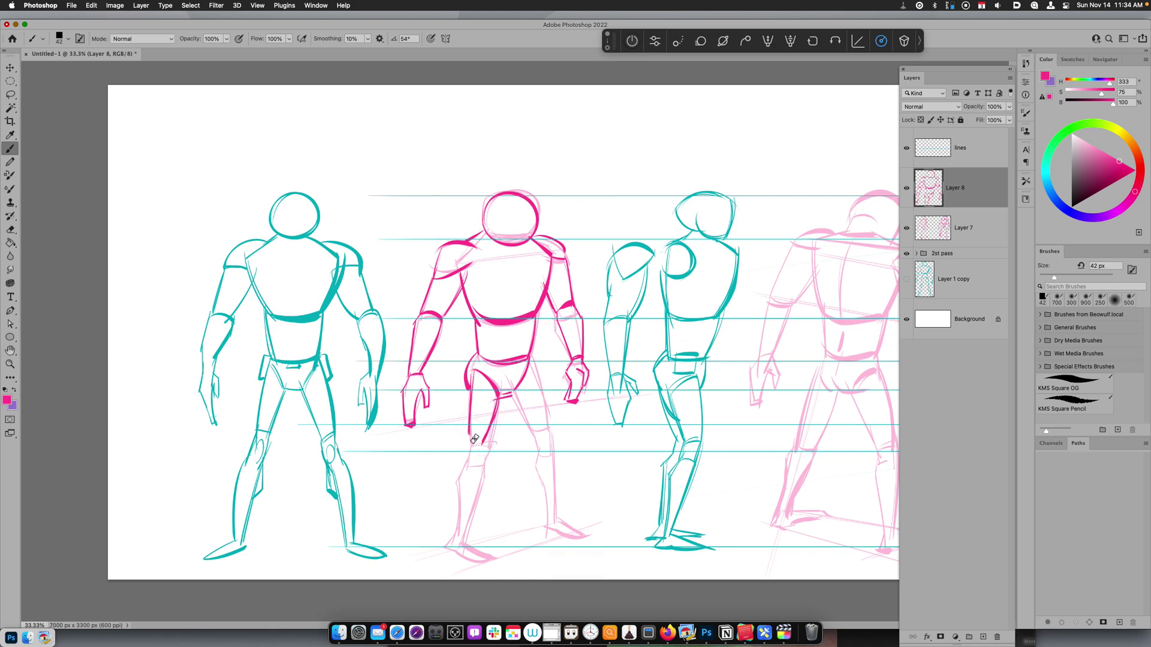
pyautogui.press('super+z')
pyautogui.moveTo(470, 446); pyautogui.dragTo(467, 460)
pyautogui.moveTo(471, 445)
pyautogui.mouseDown()
pyautogui.moveTo(474, 461)
pyautogui.moveTo(452, 476)
pyautogui.moveTo(445, 541)
pyautogui.mouseUp()
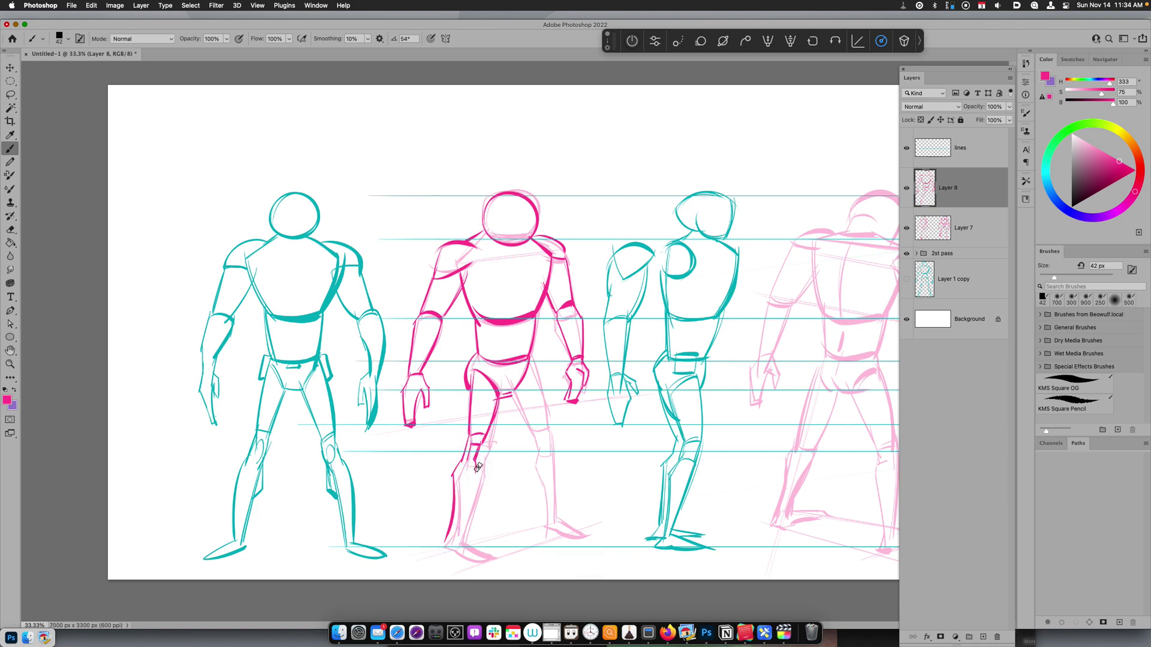
pyautogui.moveTo(480, 467)
pyautogui.mouseDown()
pyautogui.moveTo(443, 548)
pyautogui.moveTo(486, 557)
pyautogui.mouseUp()
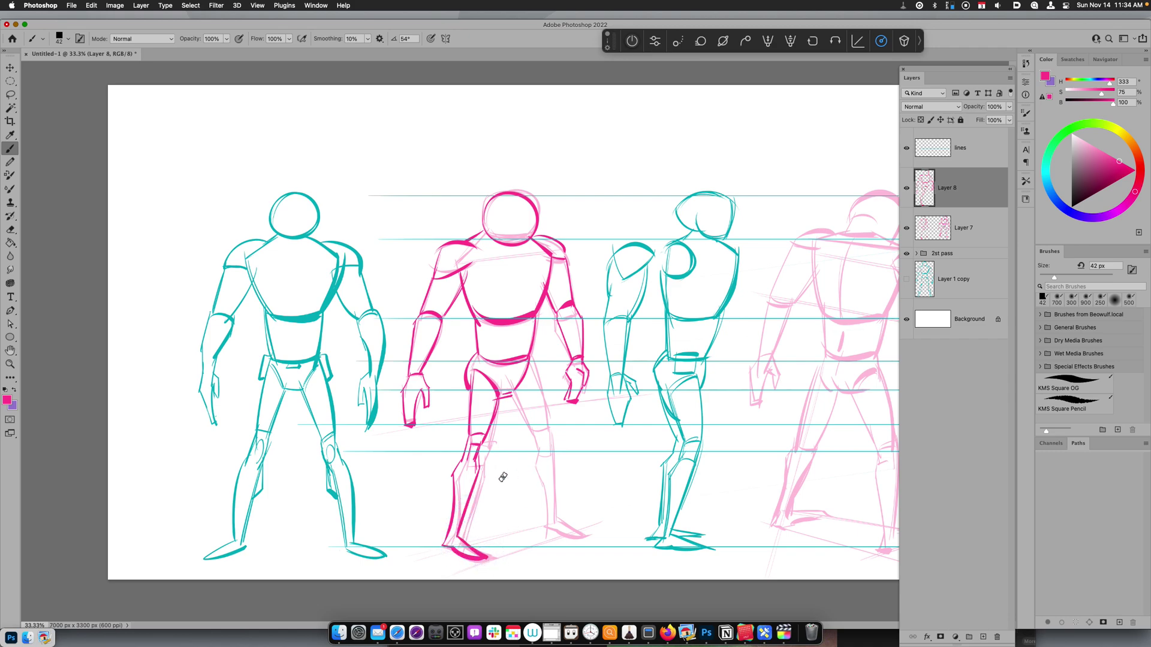
# Step: Redraw the three-quarter front figure's far leg and foot, aligning the knees with a slanted guideline
pyautogui.moveTo(514, 396); pyautogui.dragTo(539, 438)
pyautogui.moveTo(530, 363); pyautogui.dragTo(547, 427)
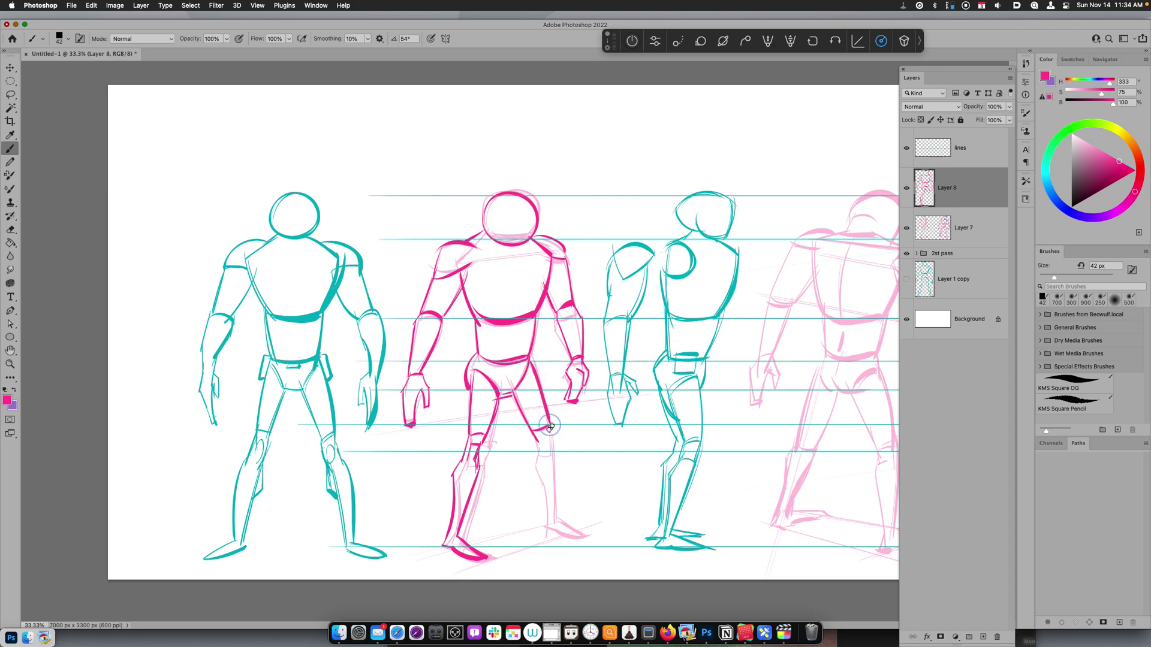
pyautogui.moveTo(472, 461); pyautogui.dragTo(574, 442)
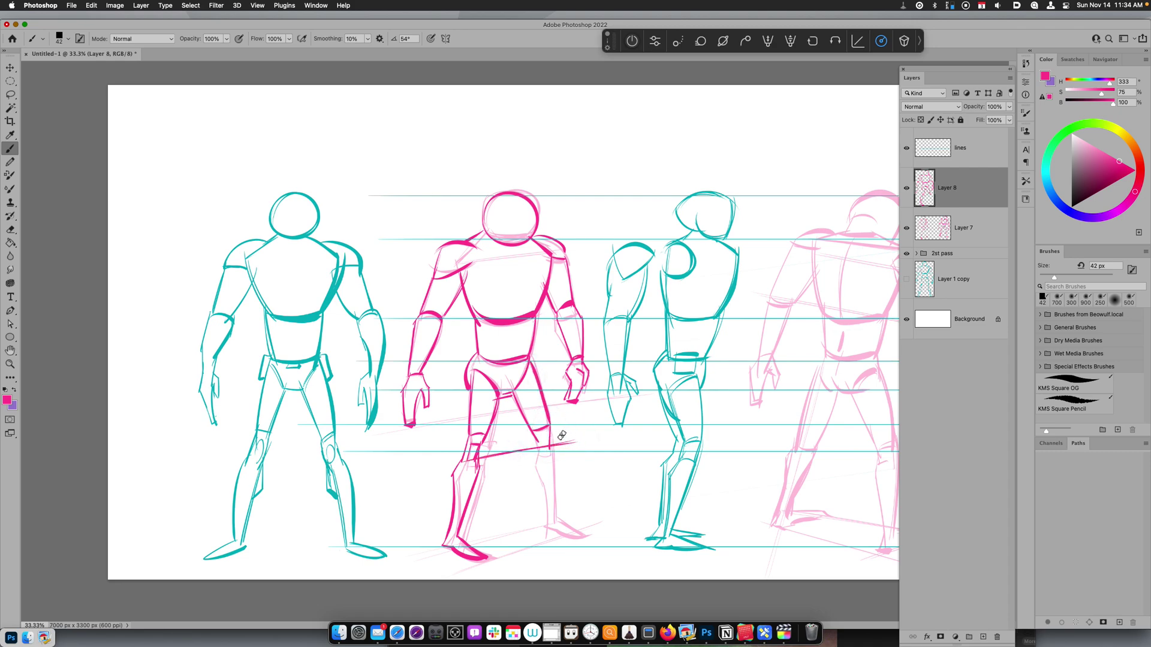
pyautogui.moveTo(534, 463); pyautogui.dragTo(541, 509)
pyautogui.press('super+z')
pyautogui.moveTo(533, 465)
pyautogui.mouseDown()
pyautogui.moveTo(542, 528)
pyautogui.moveTo(583, 538)
pyautogui.mouseUp()
pyautogui.press('super+z')
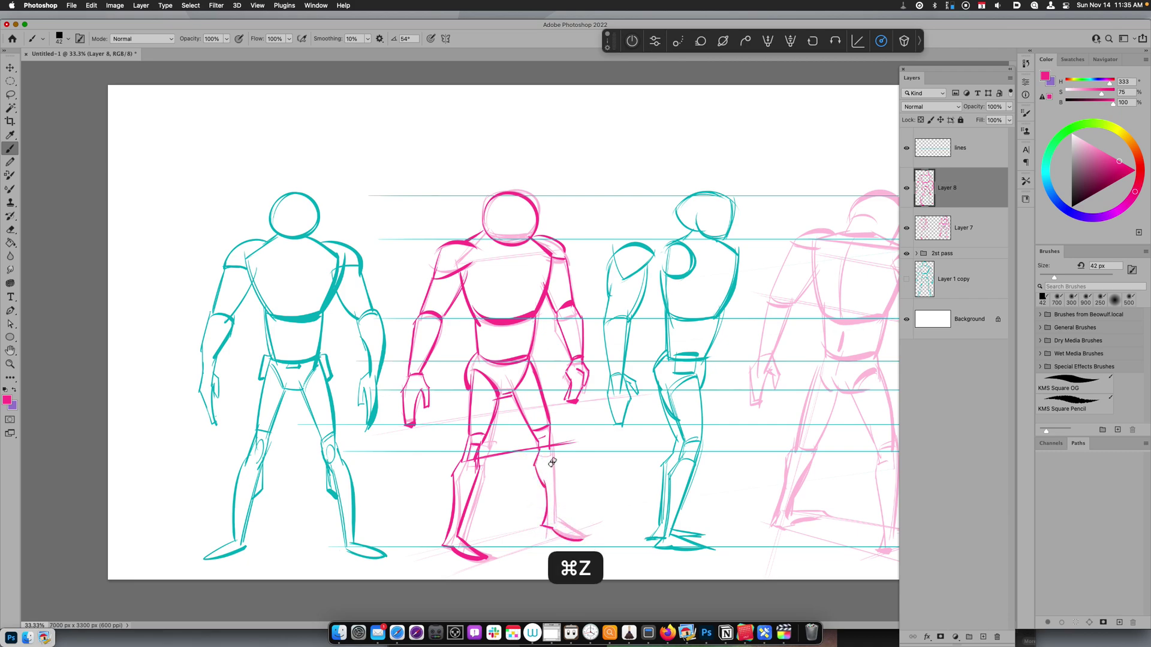
pyautogui.moveTo(550, 447)
pyautogui.mouseDown()
pyautogui.moveTo(556, 512)
pyautogui.moveTo(587, 535)
pyautogui.mouseUp()
# Step: Draw slanted perspective guidelines through the three-quarter front figure's hands, elbows and shoulders
pyautogui.moveTo(663, 456); pyautogui.dragTo(619, 455)
pyautogui.moveTo(673, 430); pyautogui.dragTo(618, 435)
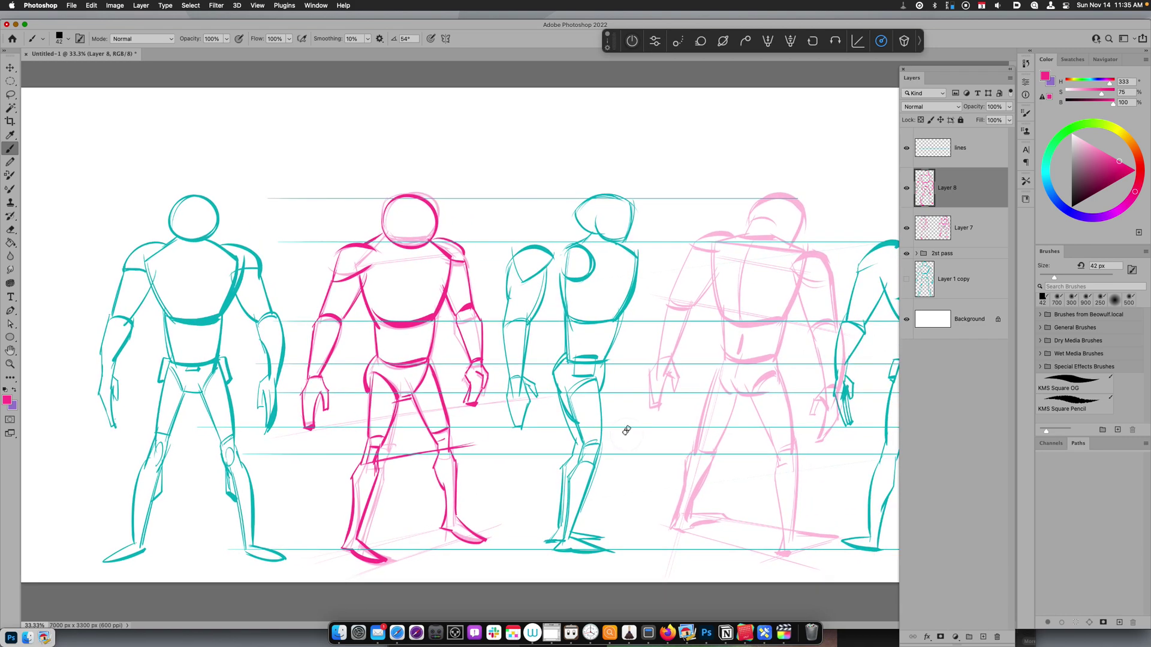
pyautogui.moveTo(305, 429); pyautogui.dragTo(533, 396)
pyautogui.moveTo(318, 327); pyautogui.dragTo(533, 303)
pyautogui.moveTo(327, 264); pyautogui.dragTo(523, 238)
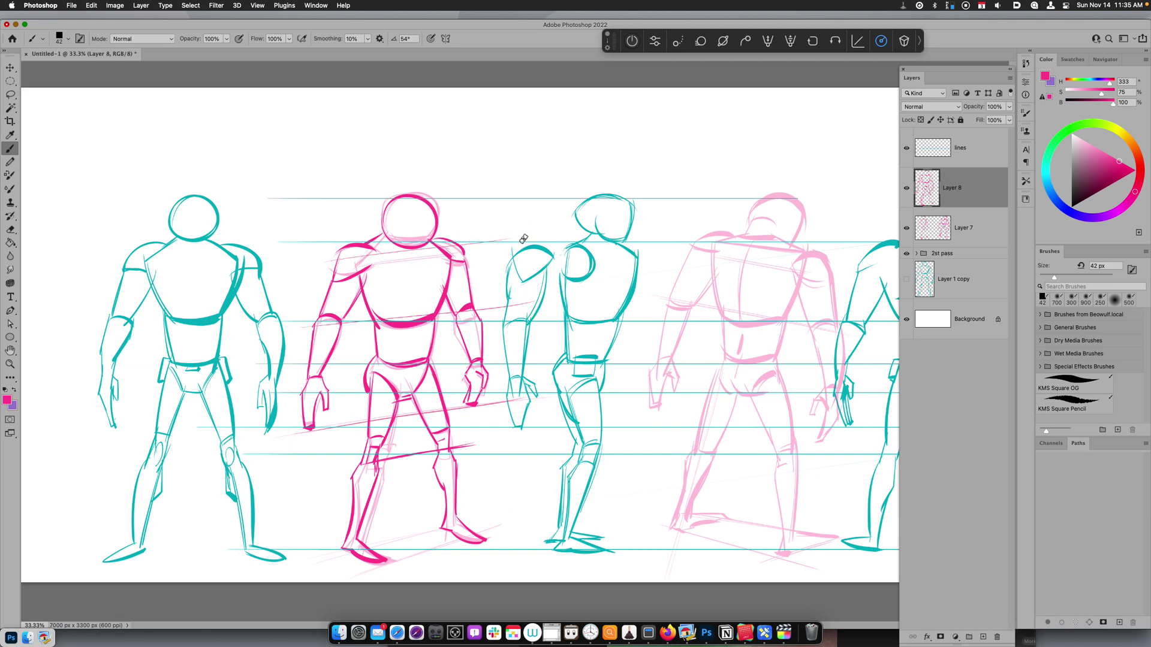
# Step: Draw two slanted perspective guidelines along the heels and toes of the three-quarter front figure's feet
pyautogui.moveTo(329, 549); pyautogui.dragTo(509, 516)
pyautogui.moveTo(361, 577); pyautogui.dragTo(515, 534)
pyautogui.press('super+z')
pyautogui.press('super+z')
pyautogui.moveTo(336, 551); pyautogui.dragTo(485, 517)
pyautogui.moveTo(354, 577)
pyautogui.mouseDown()
pyautogui.moveTo(512, 532)
pyautogui.moveTo(445, 541)
pyautogui.moveTo(497, 536)
pyautogui.moveTo(478, 534)
pyautogui.mouseUp()
pyautogui.press('l')
pyautogui.press('super+x')
pyautogui.press('b')
pyautogui.press('super+z')
pyautogui.press('super+z')
# Step: Redraw the three-quarter back figure's head, neck and upper shoulder line over the faded sketch
pyautogui.hscroll(5, 590, 488)
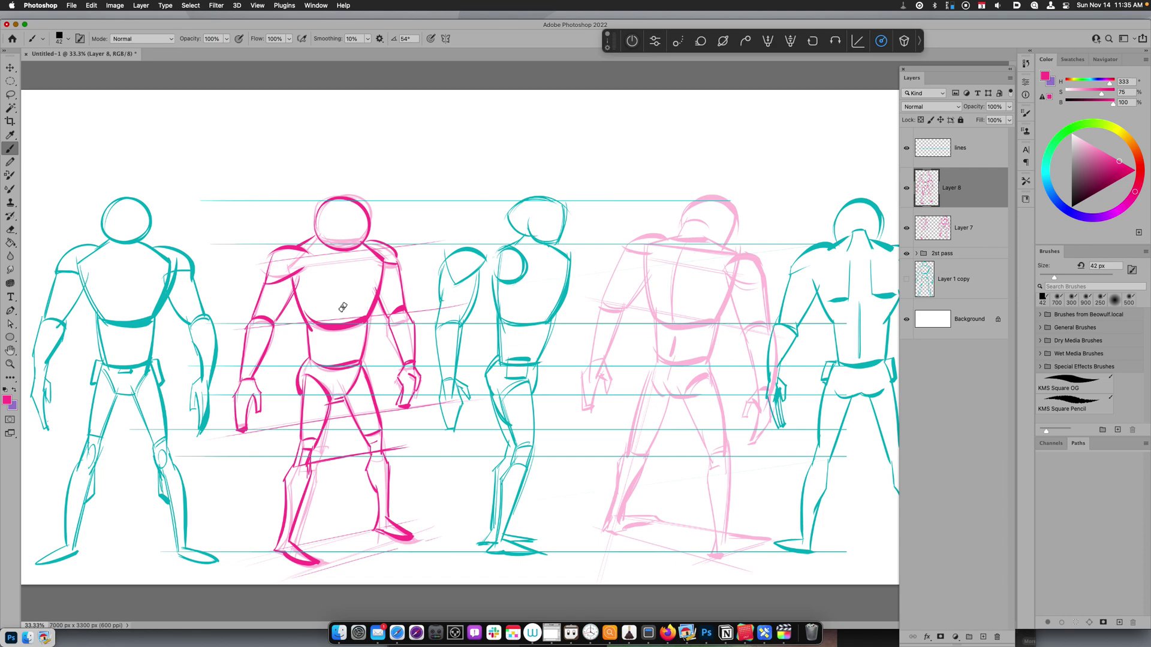
pyautogui.hscroll(3, 636, 430)
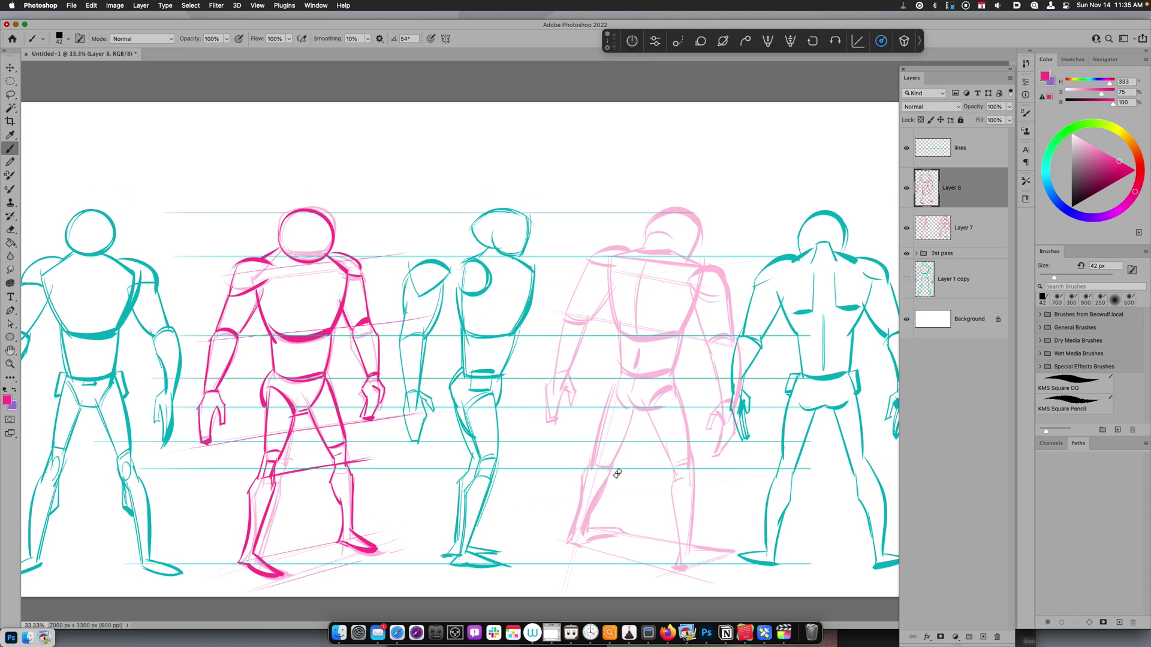
pyautogui.moveTo(653, 224)
pyautogui.mouseDown()
pyautogui.moveTo(691, 252)
pyautogui.moveTo(674, 242)
pyautogui.moveTo(640, 252)
pyautogui.moveTo(671, 253)
pyautogui.moveTo(647, 239)
pyautogui.moveTo(703, 268)
pyautogui.mouseUp()
pyautogui.moveTo(611, 255); pyautogui.dragTo(646, 248)
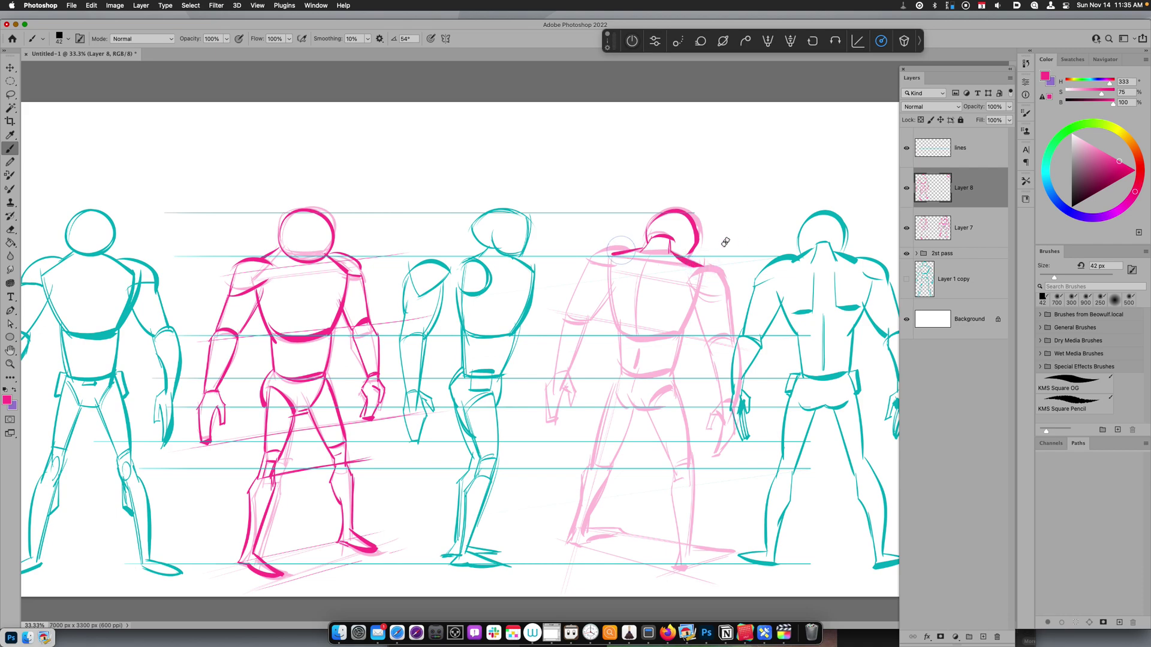
# Step: Redraw the three-quarter back figure's near shoulder, arm and hand overlapping the back view
pyautogui.moveTo(706, 272)
pyautogui.mouseDown()
pyautogui.moveTo(714, 296)
pyautogui.moveTo(688, 275)
pyautogui.moveTo(721, 286)
pyautogui.moveTo(719, 271)
pyautogui.moveTo(731, 334)
pyautogui.mouseUp()
pyautogui.moveTo(693, 298)
pyautogui.mouseDown()
pyautogui.moveTo(710, 352)
pyautogui.moveTo(706, 334)
pyautogui.moveTo(718, 352)
pyautogui.moveTo(731, 338)
pyautogui.moveTo(733, 407)
pyautogui.mouseUp()
pyautogui.press('super+z')
pyautogui.moveTo(709, 353); pyautogui.dragTo(719, 352)
pyautogui.moveTo(714, 355)
pyautogui.mouseDown()
pyautogui.moveTo(728, 403)
pyautogui.moveTo(713, 415)
pyautogui.moveTo(727, 425)
pyautogui.moveTo(720, 441)
pyautogui.moveTo(732, 406)
pyautogui.moveTo(716, 451)
pyautogui.mouseUp()
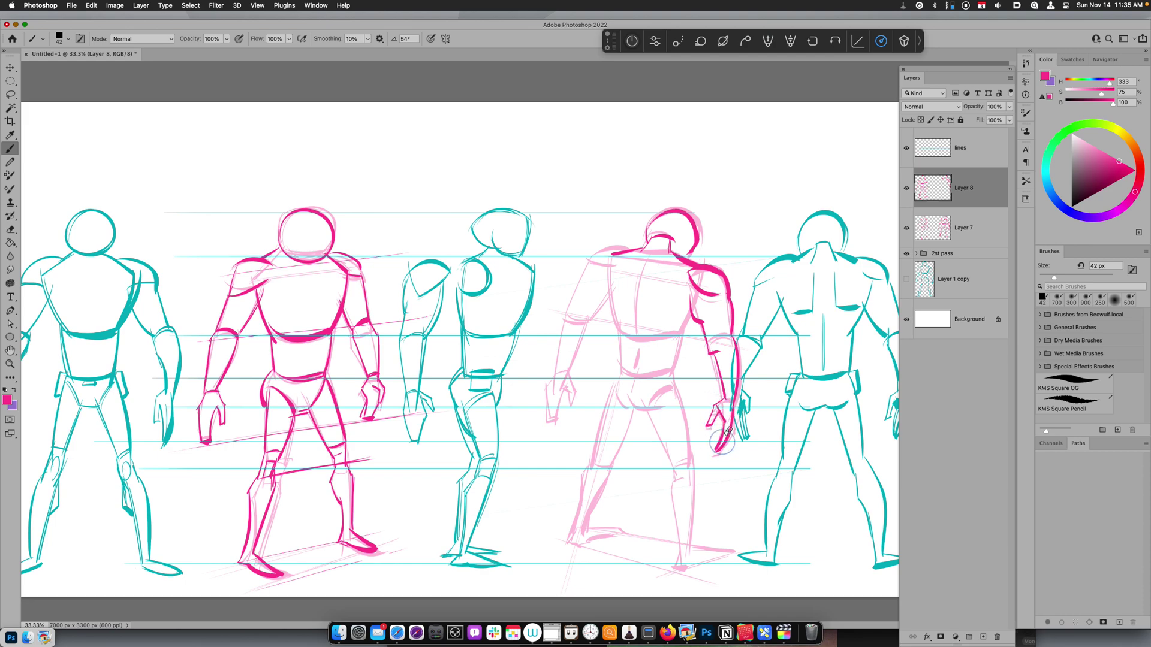
# Step: Redraw the three-quarter back figure's far shoulder, arm and hand beside the side view
pyautogui.moveTo(634, 244); pyautogui.dragTo(591, 264)
pyautogui.moveTo(591, 310); pyautogui.dragTo(609, 298)
pyautogui.moveTo(595, 260)
pyautogui.mouseDown()
pyautogui.moveTo(568, 323)
pyautogui.moveTo(592, 312)
pyautogui.moveTo(567, 322)
pyautogui.mouseUp()
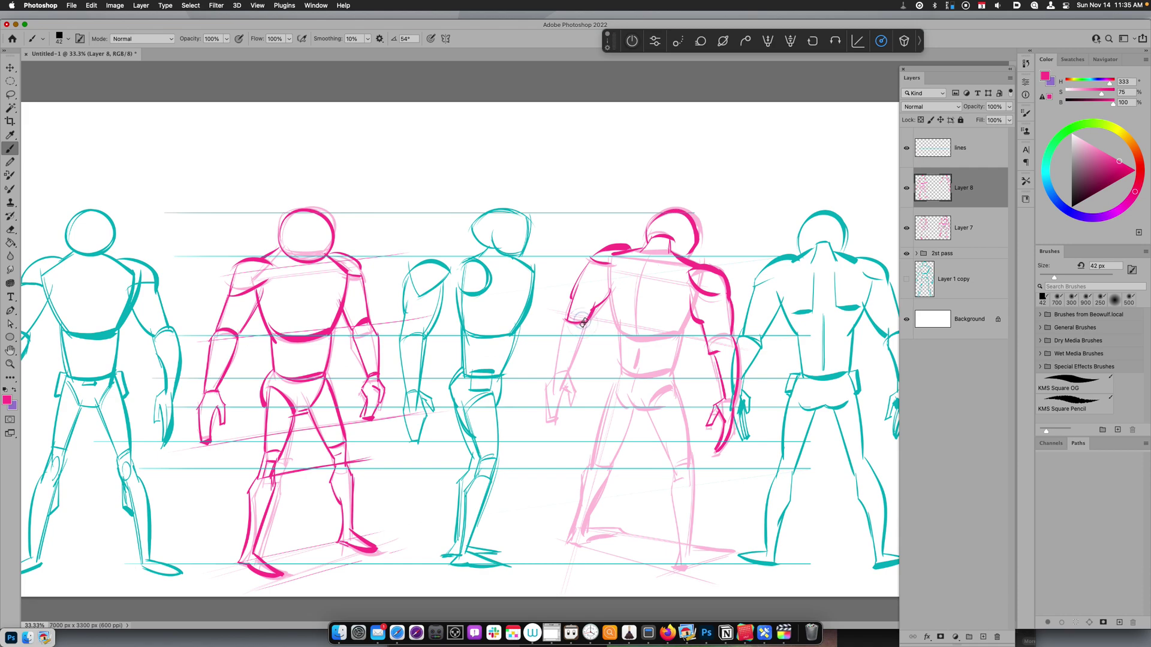
pyautogui.moveTo(581, 327)
pyautogui.mouseDown()
pyautogui.moveTo(571, 359)
pyautogui.moveTo(566, 327)
pyautogui.moveTo(556, 377)
pyautogui.moveTo(584, 321)
pyautogui.moveTo(564, 374)
pyautogui.moveTo(572, 403)
pyautogui.moveTo(559, 369)
pyautogui.moveTo(553, 414)
pyautogui.mouseUp()
pyautogui.moveTo(566, 374)
pyautogui.mouseDown()
pyautogui.moveTo(546, 445)
pyautogui.moveTo(553, 425)
pyautogui.moveTo(593, 396)
pyautogui.moveTo(547, 405)
pyautogui.moveTo(557, 415)
pyautogui.moveTo(567, 390)
pyautogui.moveTo(551, 417)
pyautogui.mouseUp()
pyautogui.press('super+z')
pyautogui.moveTo(547, 399); pyautogui.dragTo(553, 420)
pyautogui.press('super+z')
# Step: Redraw the three-quarter back figure's torso sides, spine line and pelvis over the faded sketch
pyautogui.moveTo(698, 312); pyautogui.dragTo(675, 342)
pyautogui.moveTo(646, 259); pyautogui.dragTo(635, 338)
pyautogui.moveTo(610, 289); pyautogui.dragTo(618, 399)
# Step: Redraw both legs and feet of the three-quarter back figure over the faded sketch
pyautogui.moveTo(683, 329)
pyautogui.mouseDown()
pyautogui.moveTo(665, 384)
pyautogui.moveTo(628, 396)
pyautogui.moveTo(652, 397)
pyautogui.moveTo(673, 375)
pyautogui.moveTo(696, 460)
pyautogui.mouseUp()
pyautogui.press('super+z')
pyautogui.moveTo(647, 404); pyautogui.dragTo(681, 467)
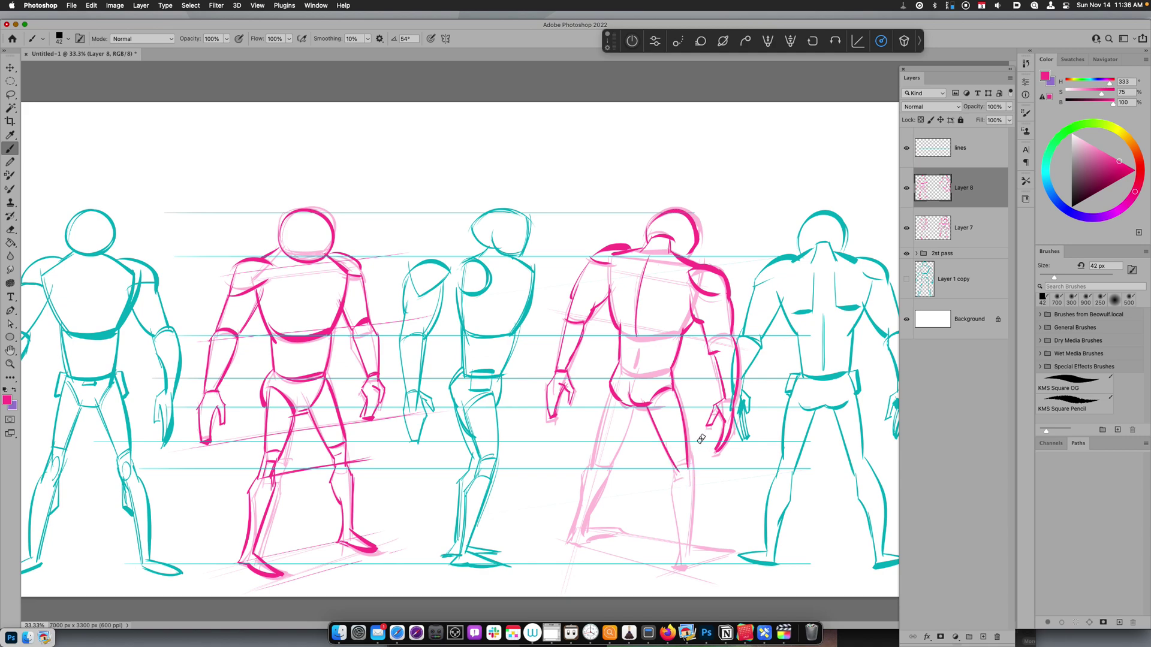
pyautogui.press('super+z')
pyautogui.moveTo(648, 406)
pyautogui.mouseDown()
pyautogui.moveTo(679, 476)
pyautogui.moveTo(680, 568)
pyautogui.mouseUp()
pyautogui.moveTo(691, 474)
pyautogui.mouseDown()
pyautogui.moveTo(689, 548)
pyautogui.moveTo(727, 554)
pyautogui.moveTo(686, 574)
pyautogui.mouseUp()
pyautogui.moveTo(603, 464)
pyautogui.mouseDown()
pyautogui.moveTo(627, 418)
pyautogui.moveTo(590, 465)
pyautogui.moveTo(600, 461)
pyautogui.moveTo(573, 539)
pyautogui.mouseUp()
pyautogui.moveTo(603, 471)
pyautogui.mouseDown()
pyautogui.moveTo(577, 531)
pyautogui.moveTo(602, 532)
pyautogui.moveTo(569, 544)
pyautogui.moveTo(612, 532)
pyautogui.mouseUp()
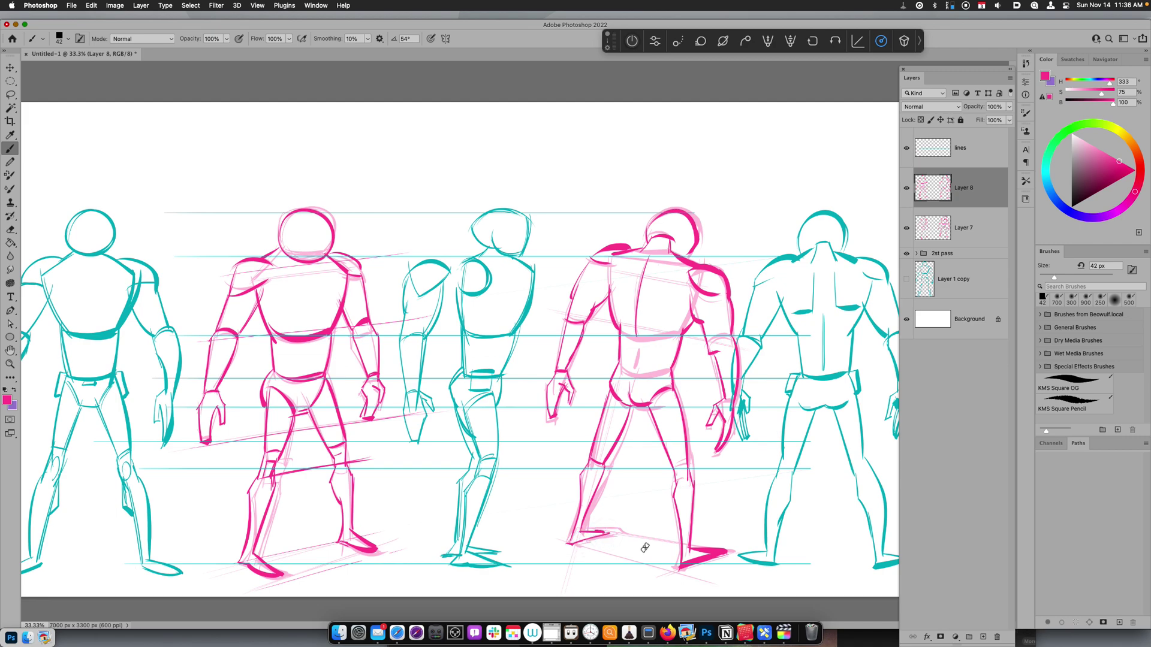
# Step: Hide the faded sketch on Layer 7 and add belts with side pouches to both pink figures
pyautogui.press('super+minus')
pyautogui.click(906, 228)
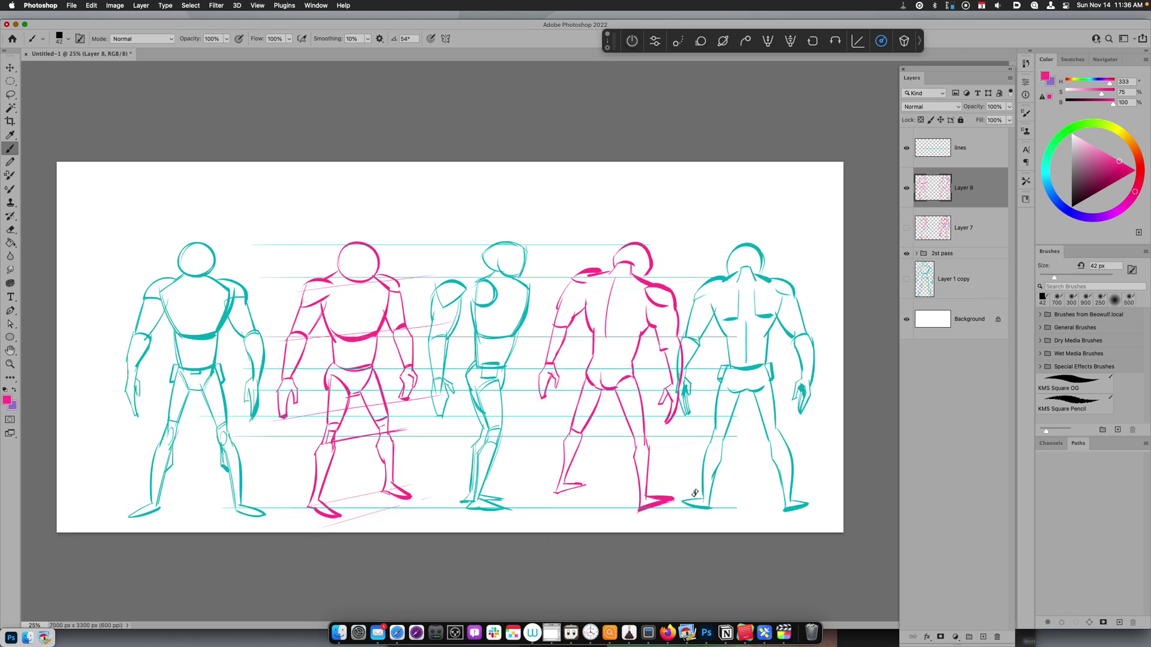
pyautogui.scroll(2, 694, 493)
pyautogui.hscroll(2, 695, 492)
pyautogui.moveTo(570, 378)
pyautogui.mouseDown()
pyautogui.moveTo(612, 376)
pyautogui.moveTo(610, 393)
pyautogui.mouseUp()
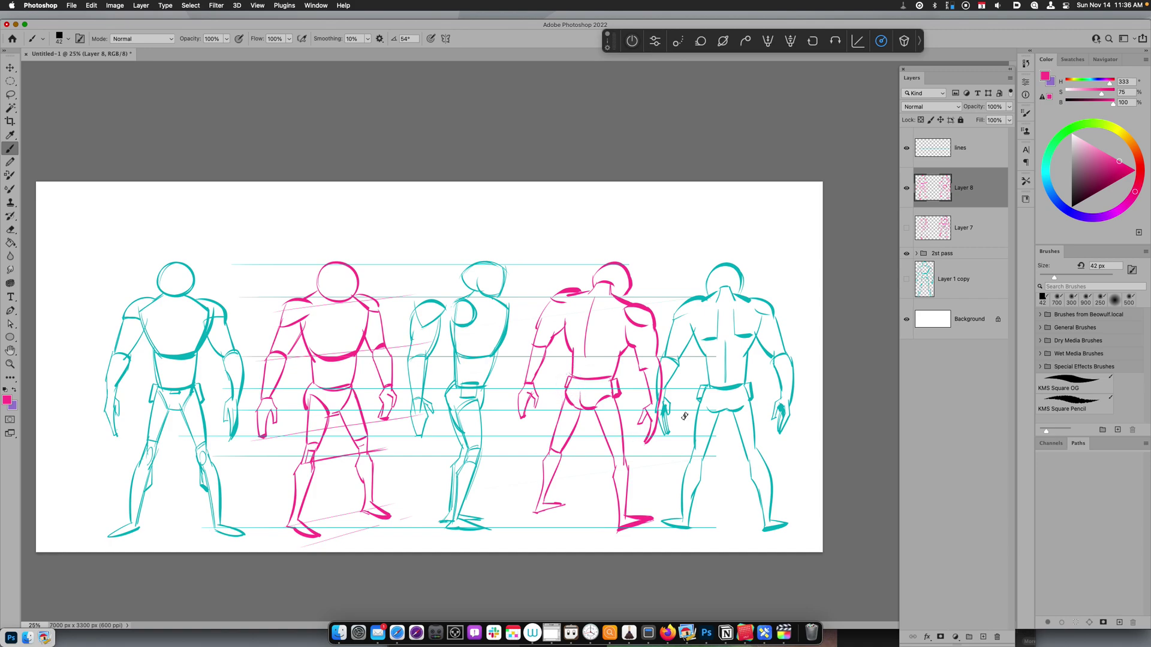
pyautogui.moveTo(314, 387)
pyautogui.mouseDown()
pyautogui.moveTo(308, 401)
pyautogui.moveTo(358, 391)
pyautogui.moveTo(357, 404)
pyautogui.mouseUp()
# Step: Move the redrawn pink figures slightly left to separate the three-quarter back figure from the back view
pyautogui.press('v')
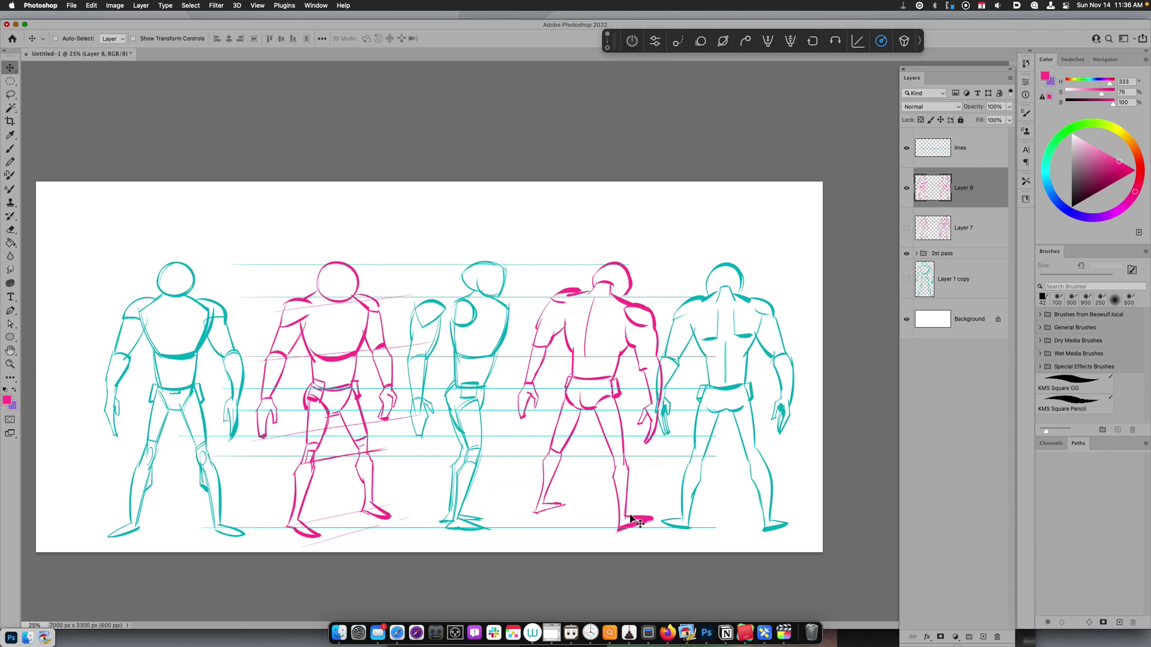
pyautogui.moveTo(641, 525); pyautogui.dragTo(627, 526)
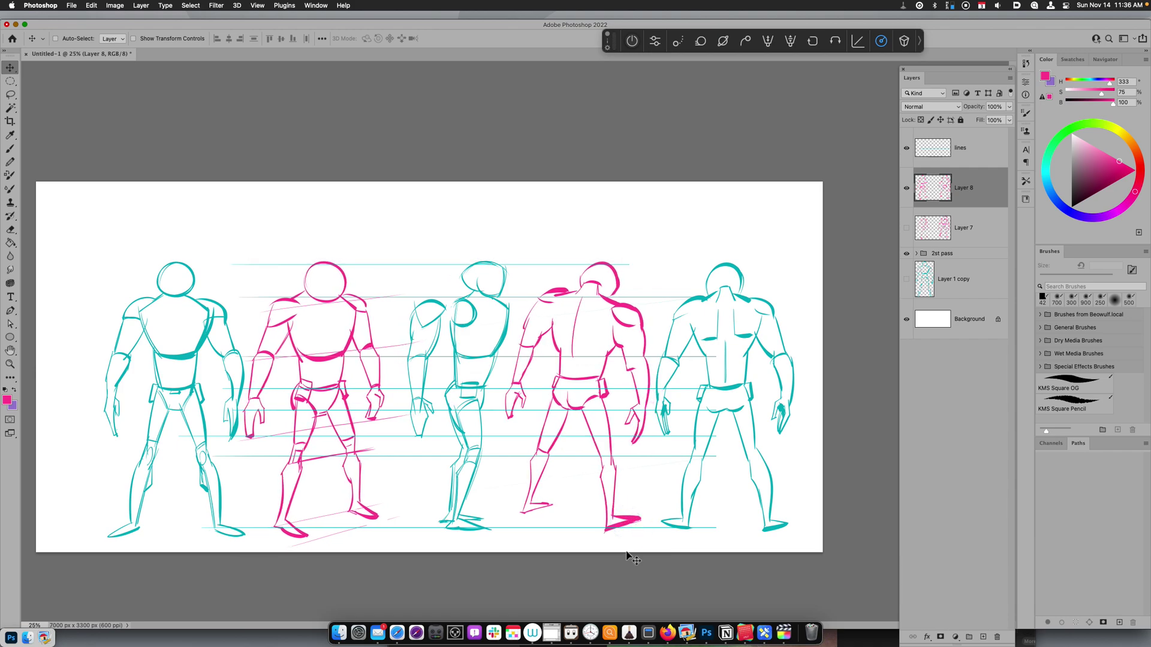